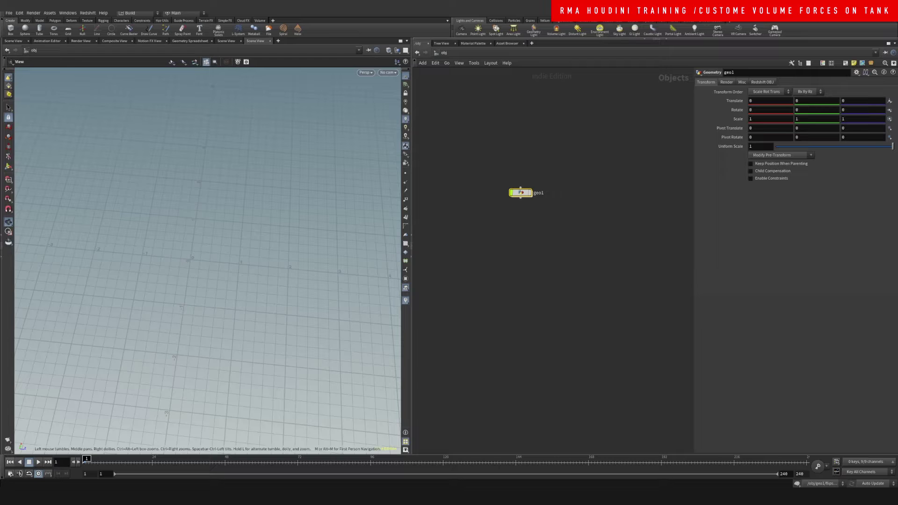
- Start a new snip and capture a region of the Houdini viewport for annotating
left_click(242, 111)
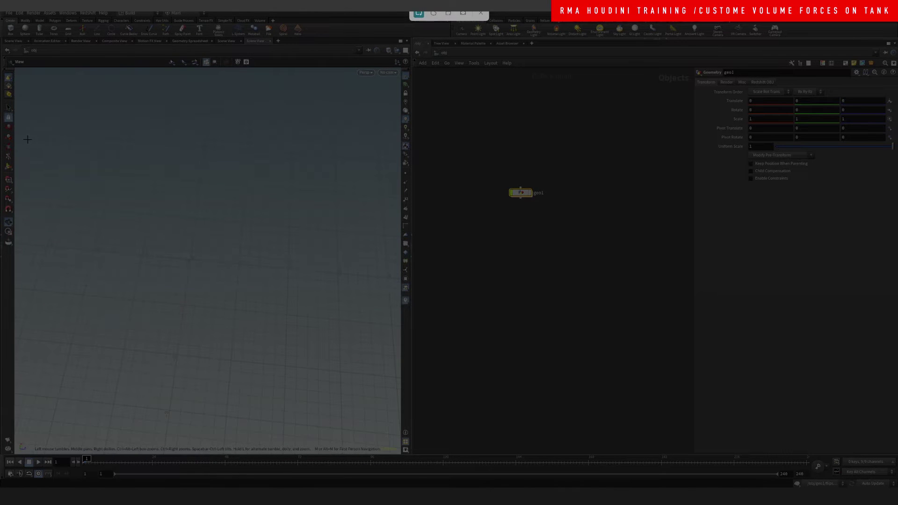
left_click_drag(27, 140, 378, 333)
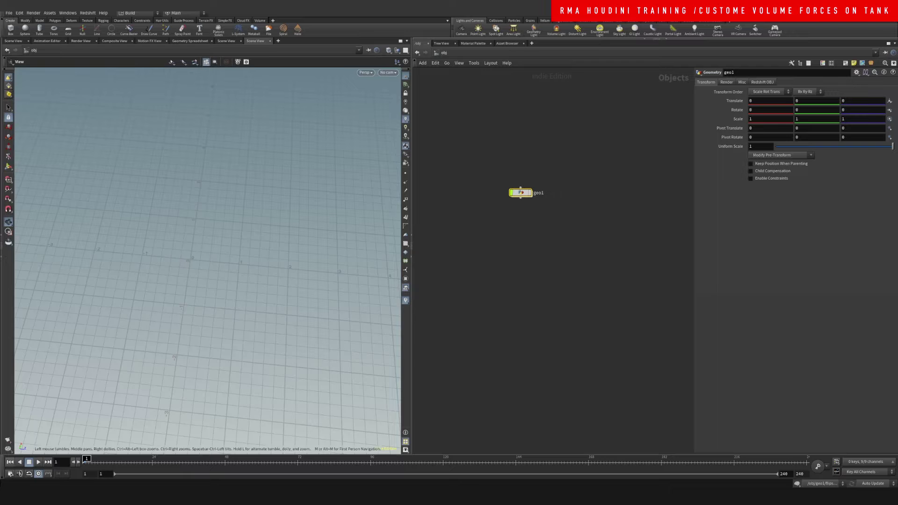
left_click(457, 494)
mouse_move(457, 494)
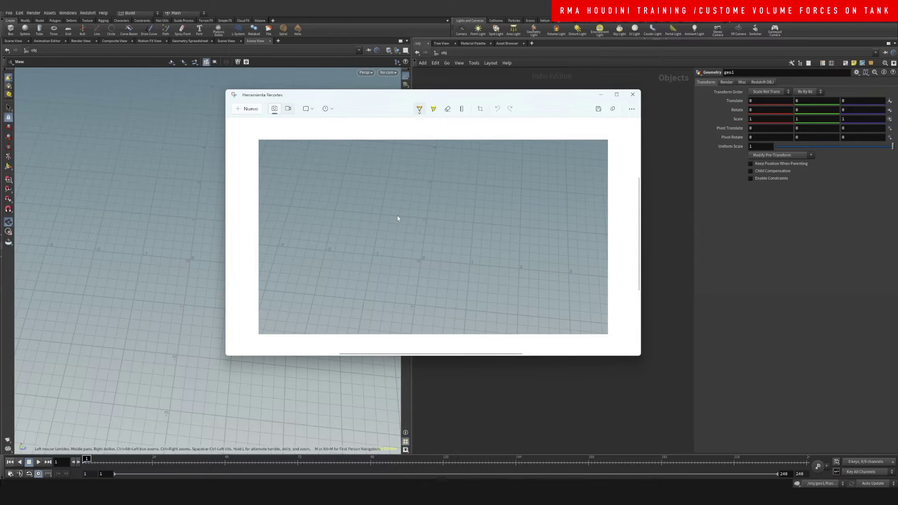
- Draw an orange box outline on the capture and mark its corners in blue
left_click_drag(402, 206, 379, 229)
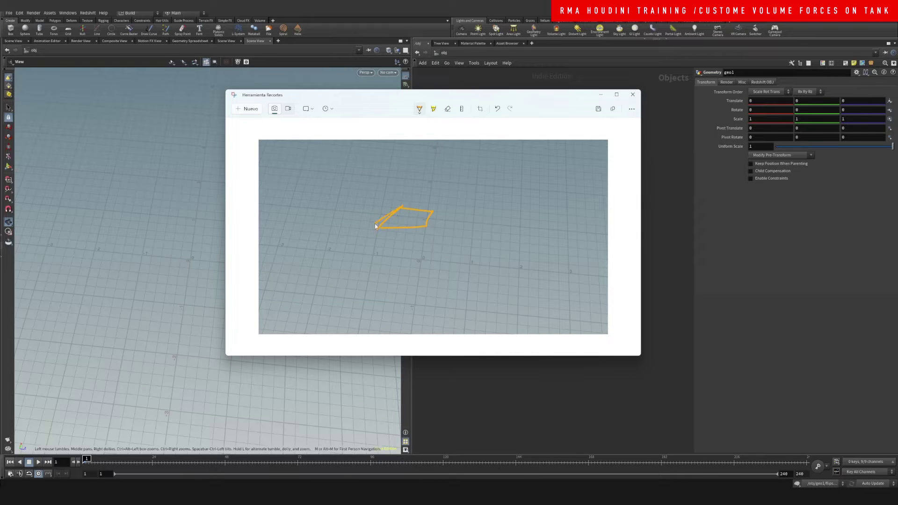
mouse_move(375, 226)
left_mouse_down()
mouse_move(420, 228)
mouse_move(401, 214)
left_mouse_up()
left_click(419, 109)
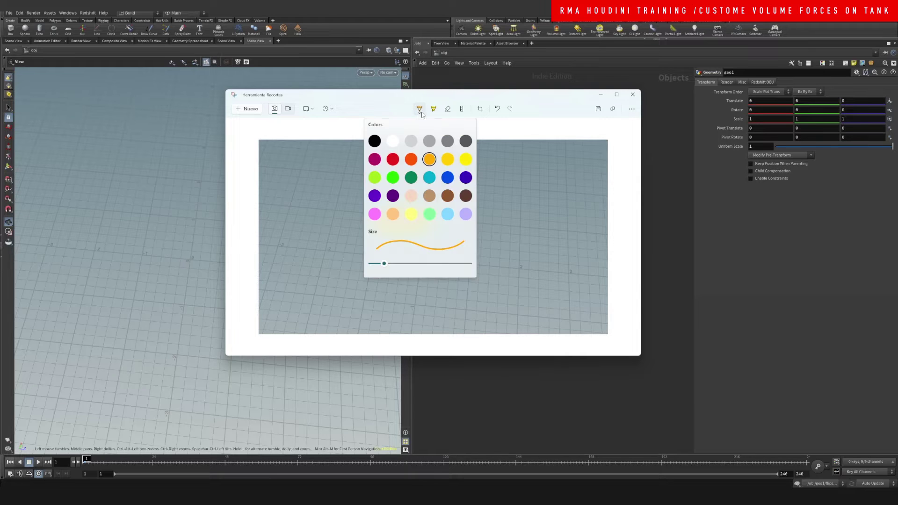
left_click(447, 179)
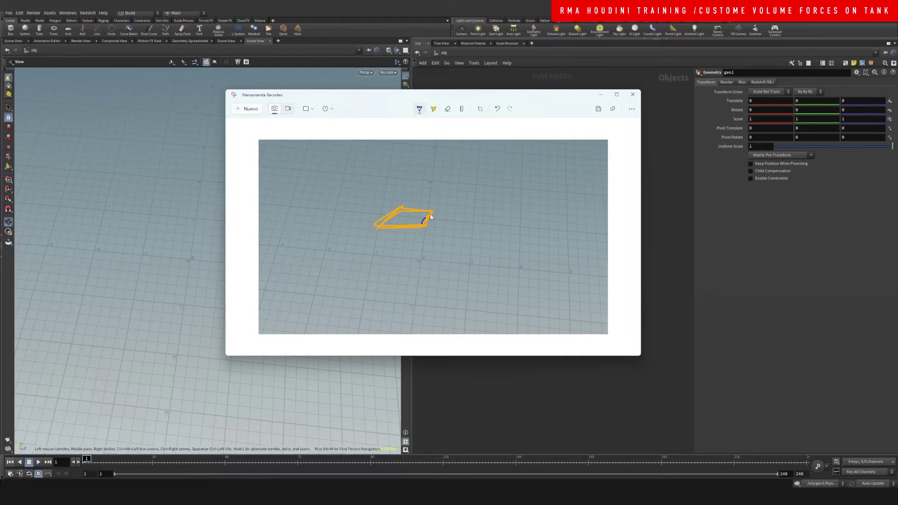
mouse_move(424, 222)
left_mouse_down()
mouse_move(435, 212)
mouse_move(402, 204)
mouse_move(389, 211)
mouse_move(403, 224)
mouse_move(433, 225)
left_mouse_up()
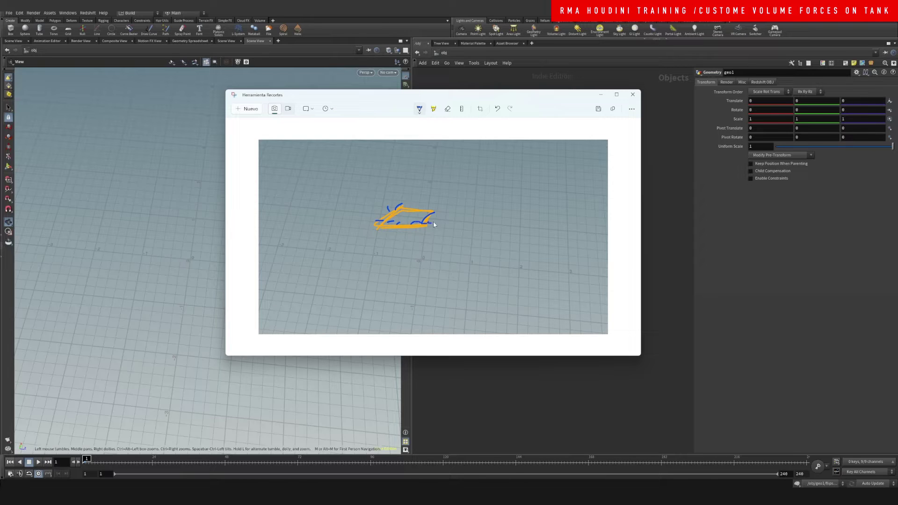
- Mark the outline's left corner in teal, then close the Snipping Tool window
left_click(420, 111)
left_click(429, 178)
left_click(378, 226)
left_click(632, 94)
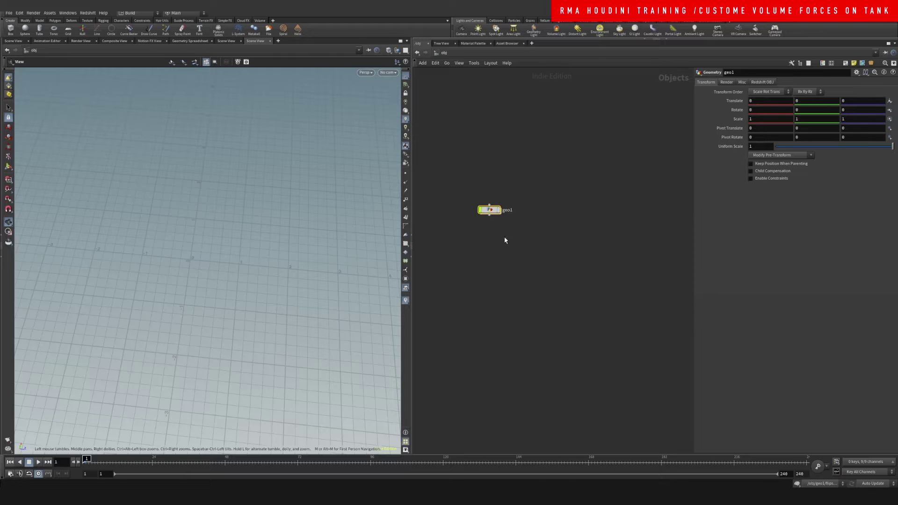
- Enter geo1 and frame its FLIP tank nodes in the network editor
double_click(521, 192)
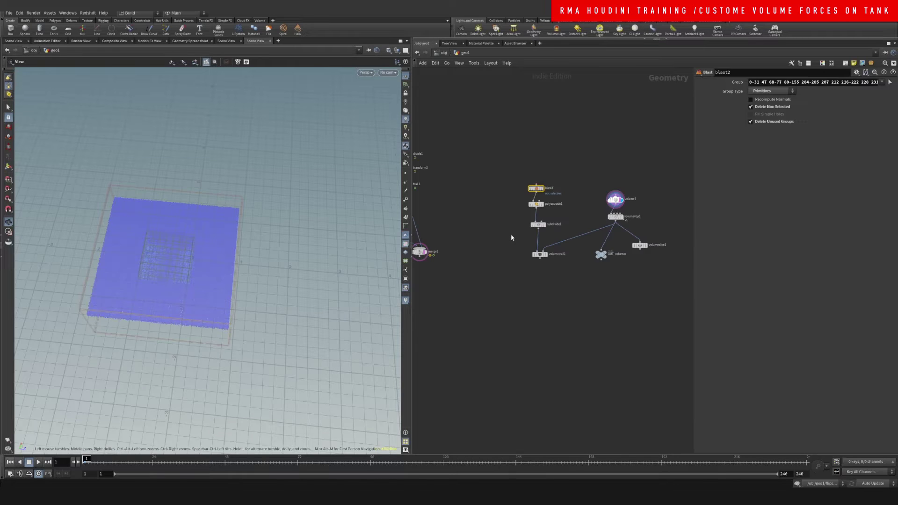
scroll(512, 238, "down", 2)
scroll(610, 260, "up", 2)
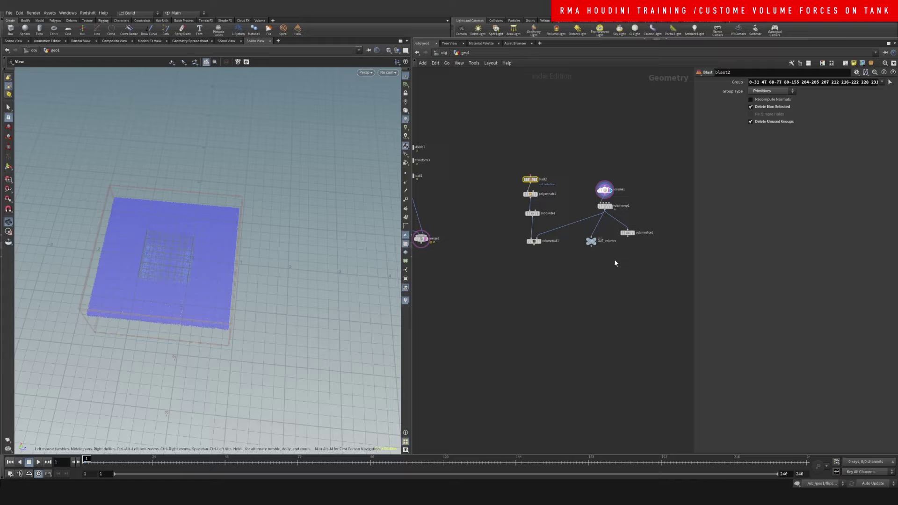
middle_click_drag(548, 291, 623, 320)
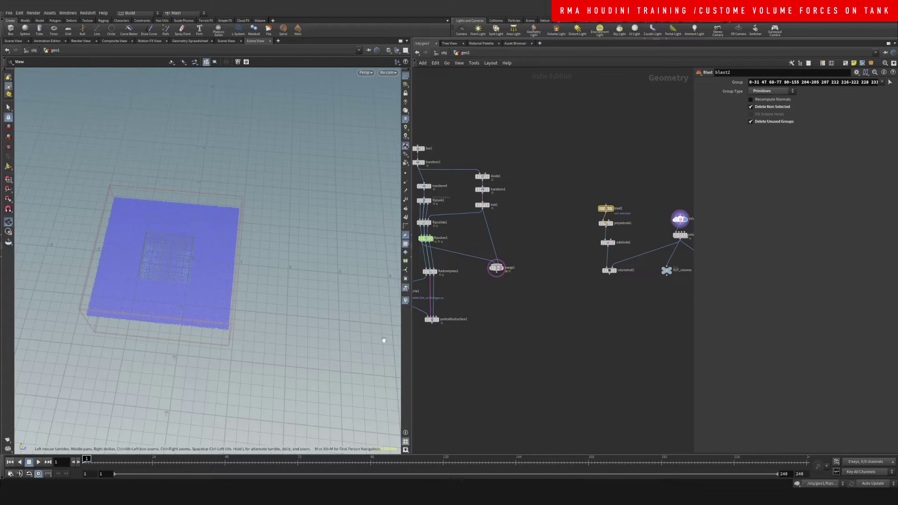
scroll(491, 196, "up", 3)
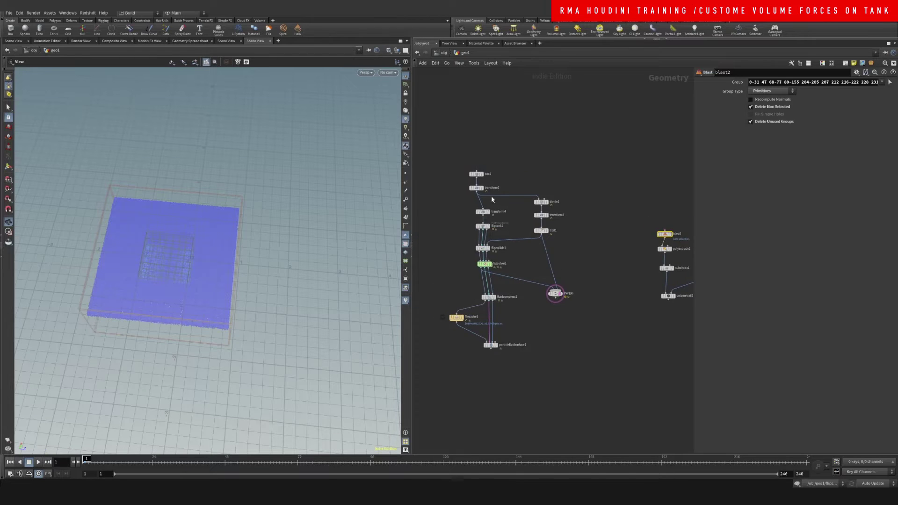
- Move box1 and transform1 higher, display transform1's grey box, and scrub to watch it move
left_click_drag(453, 171, 524, 176)
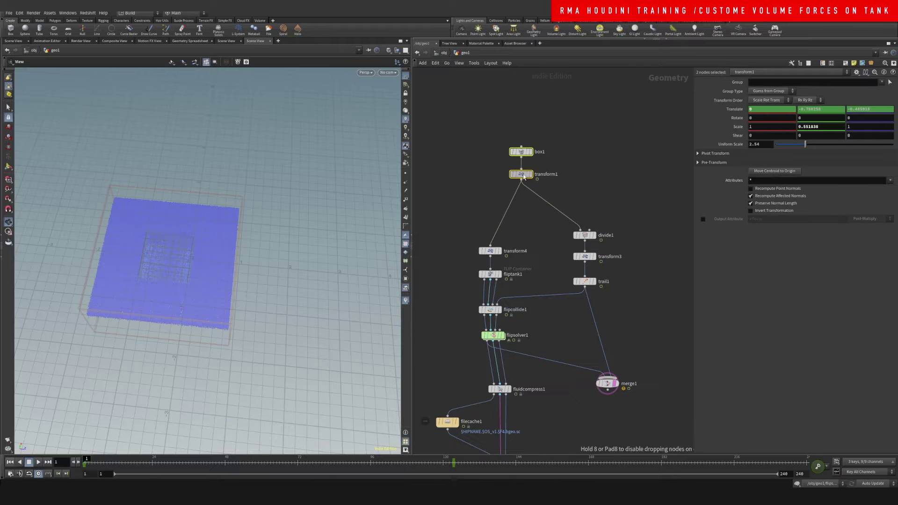
left_click(523, 174)
left_click(531, 174)
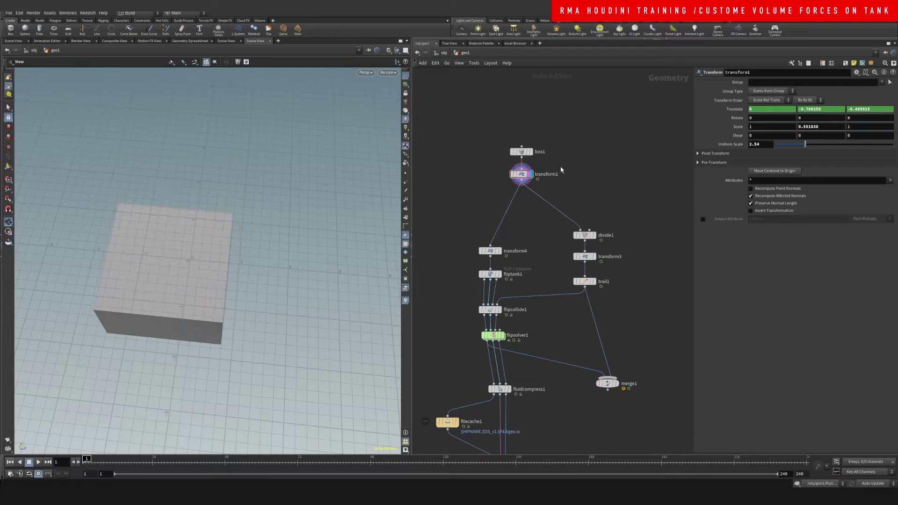
right_click_drag(225, 242, 201, 267)
left_click_drag(201, 266, 224, 242)
middle_click_drag(212, 285, 193, 274)
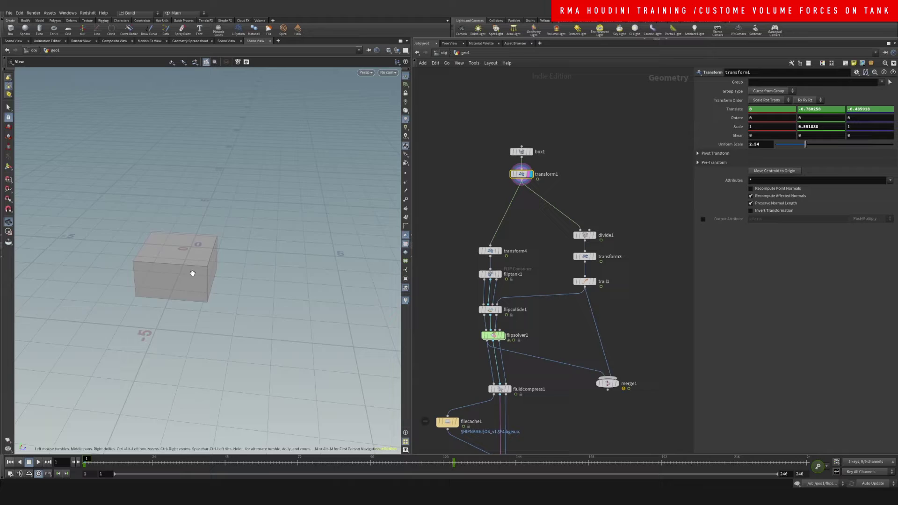
left_click_drag(193, 275, 189, 258)
left_click_drag(110, 463, 84, 463)
- Move transform4 and fliptank1 up to tidy the network layout
middle_click_drag(527, 269, 532, 244)
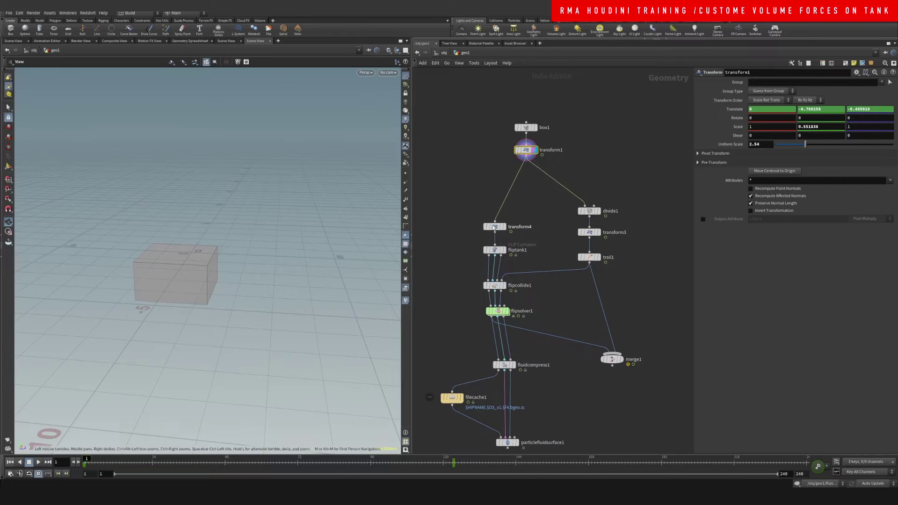
left_click_drag(496, 226, 496, 201)
middle_click_drag(520, 216, 521, 175)
left_click_drag(497, 210, 497, 197)
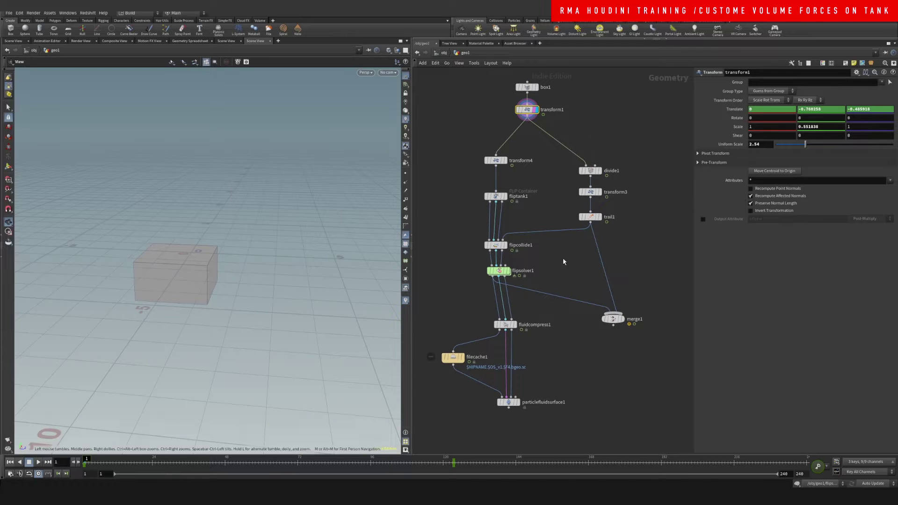
middle_click_drag(622, 202, 575, 214)
scroll(591, 215, "up", 1)
- Display and select trail1, then scrub frames to watch the subdivided box move
left_click(549, 230)
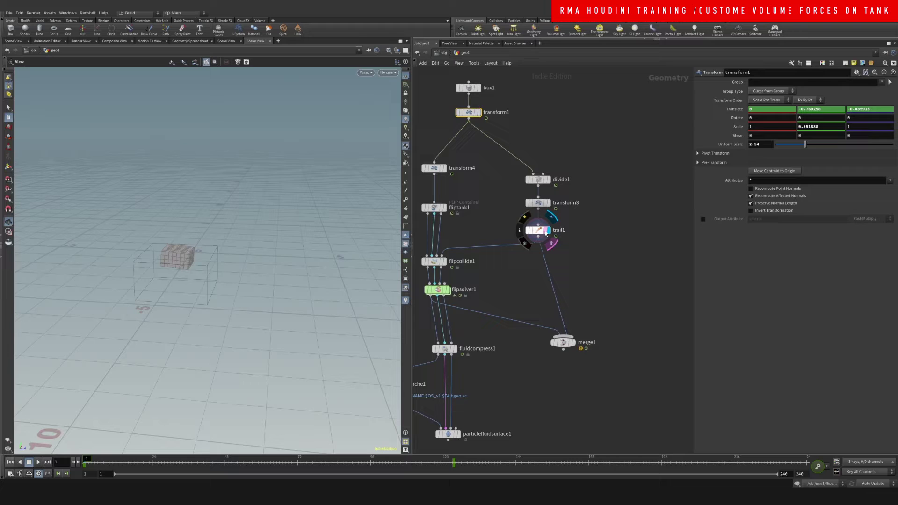
left_click(541, 230)
left_click(100, 461)
mouse_move(101, 460)
left_mouse_down()
mouse_move(359, 458)
mouse_move(86, 458)
left_mouse_up()
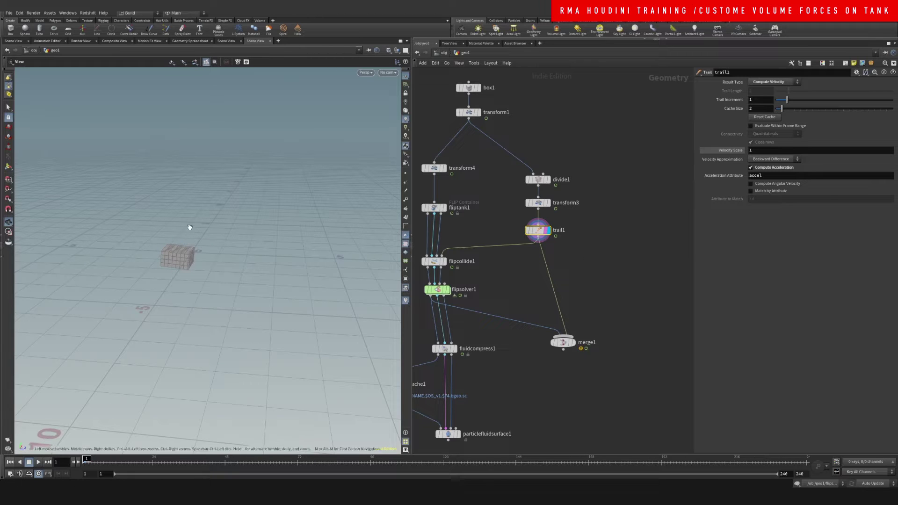
- Delete transform3's $F*5 rotation channel, revert Rotate to 0, and check the box at frame 15
right_click_drag(191, 220, 279, 201)
middle_click_drag(202, 249, 191, 254)
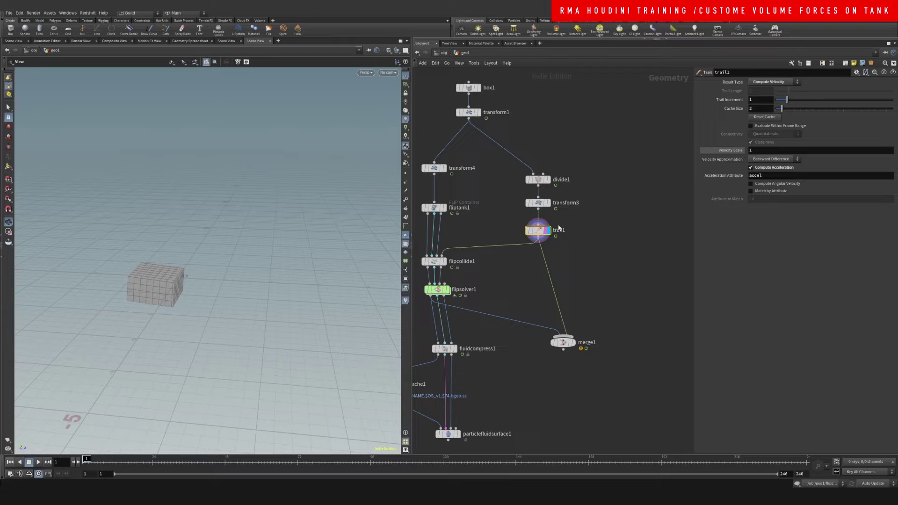
left_click(561, 202)
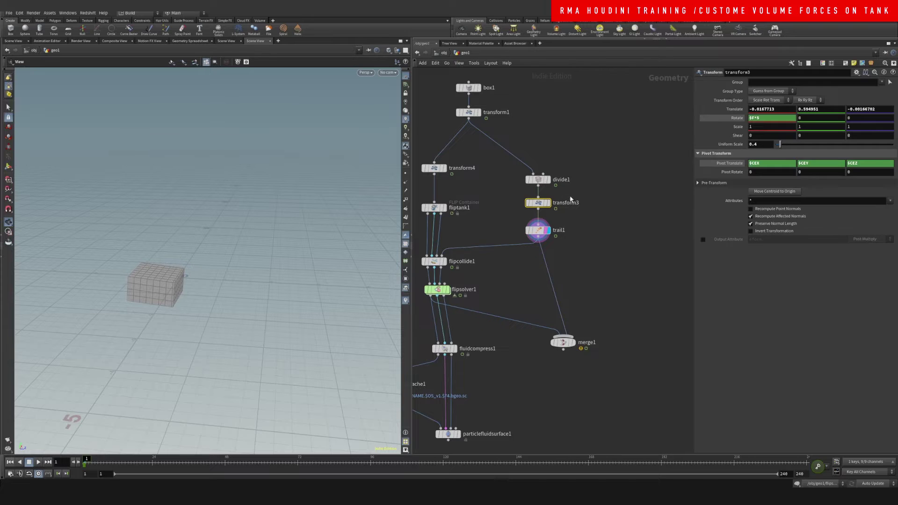
right_click(776, 116)
left_click(795, 201)
right_click(732, 118)
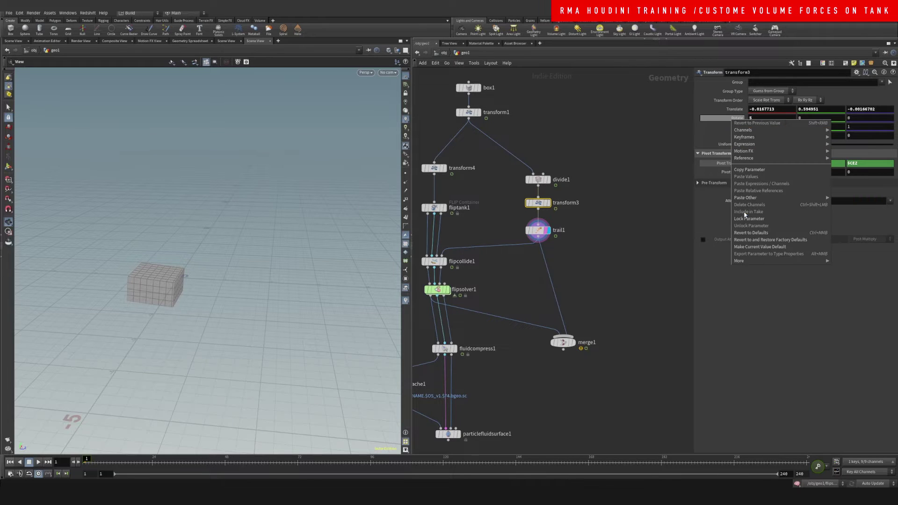
left_click(750, 233)
left_click_drag(103, 463, 80, 360)
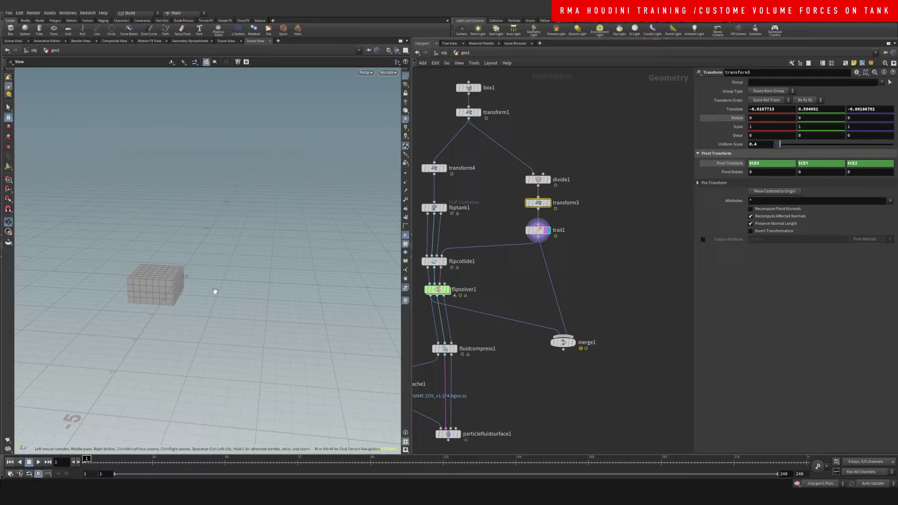
left_click_drag(159, 284, 177, 275)
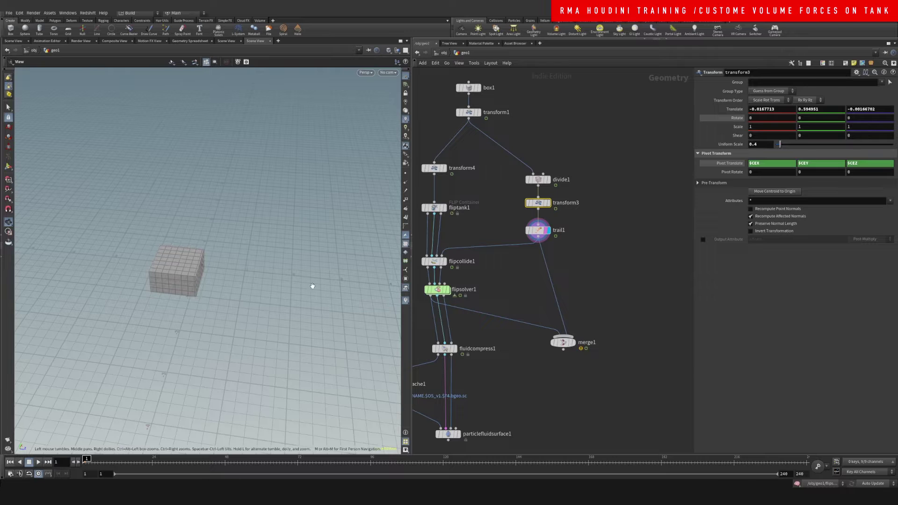
middle_click_drag(620, 258, 419, 189)
- Move volume1 above volumevop1, display it and check its vel volume name
scroll(542, 244, "down", 2)
scroll(537, 236, "down", 2)
scroll(630, 193, "up", 3)
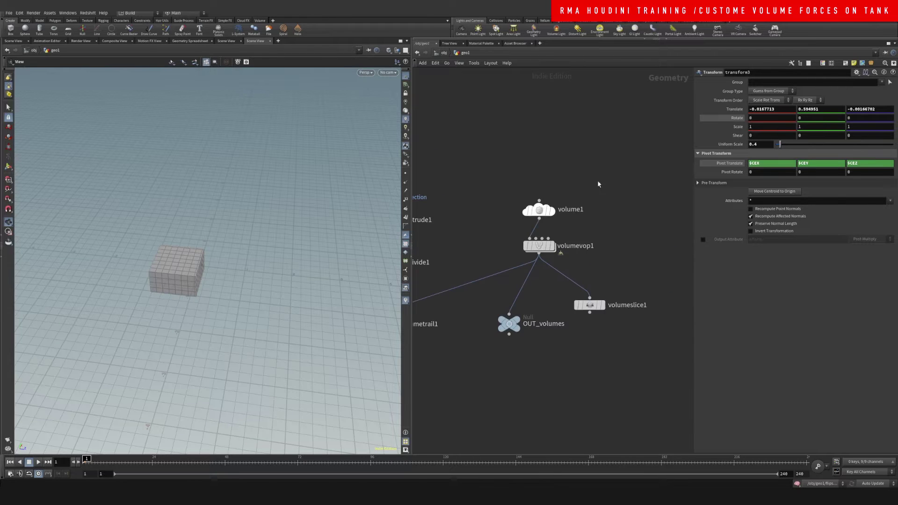
left_click_drag(549, 214, 546, 186)
left_click(546, 184)
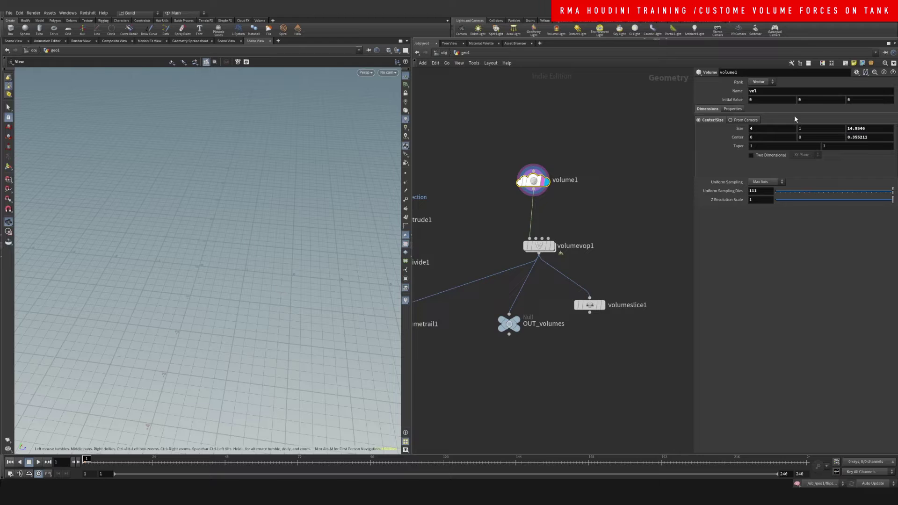
double_click(761, 92)
left_click(766, 91)
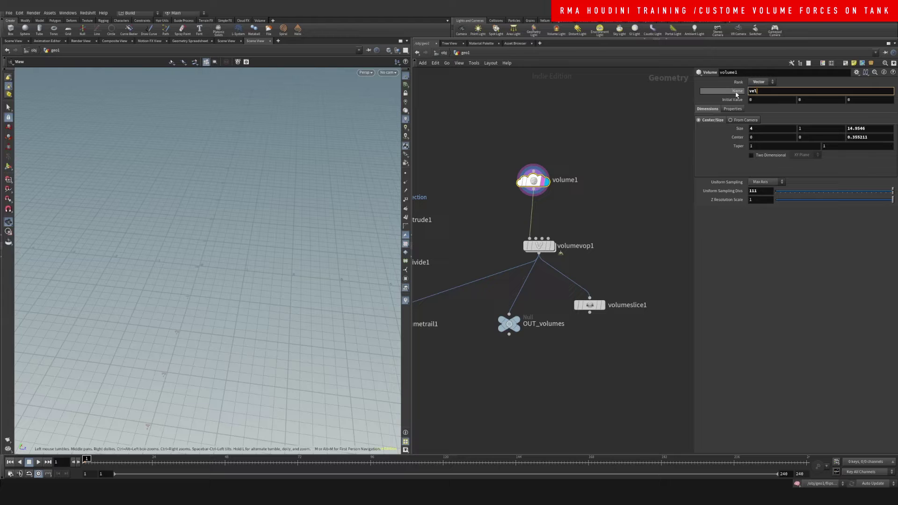
left_click(660, 216)
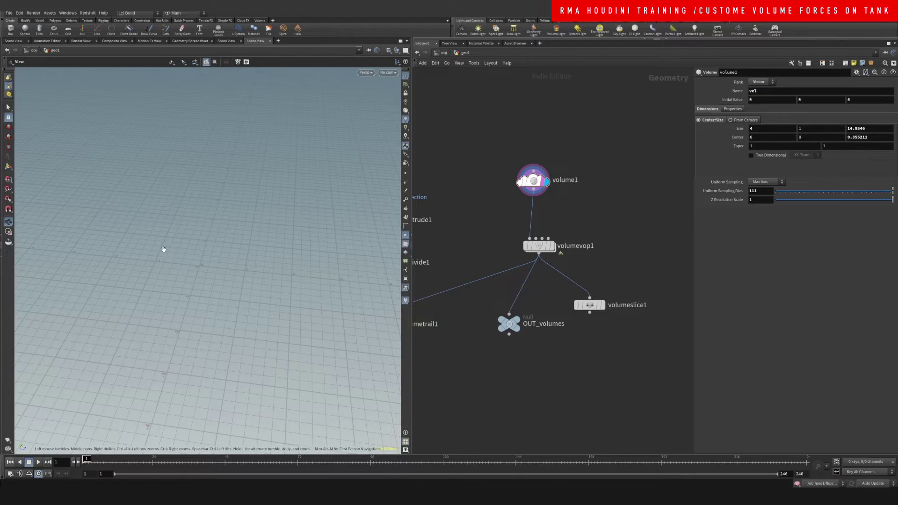
- Shrink volume1's bounds slightly along Z with its handles, then select volumevop1
key("Return")
right_click_drag(159, 197, 158, 298, "alt")
middle_click_drag(158, 299, 232, 270, "alt")
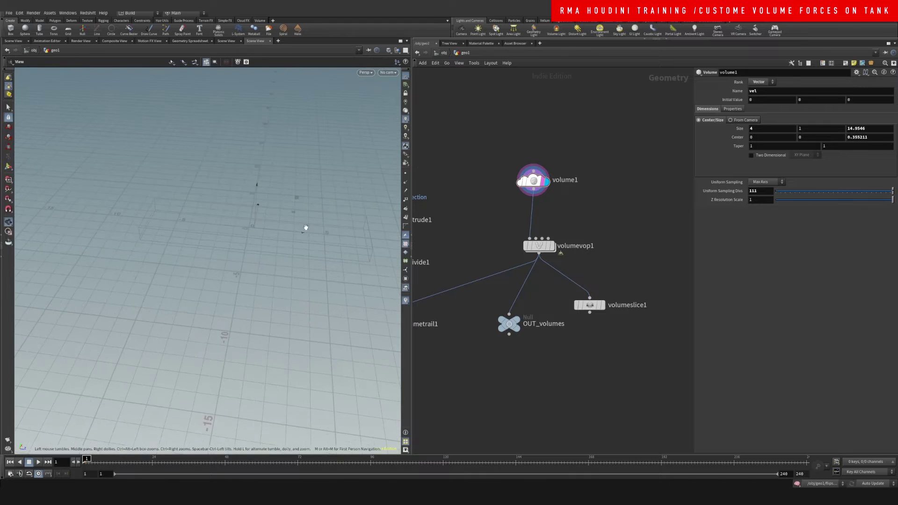
right_click_drag(305, 226, 219, 257, "alt")
left_click_drag(330, 252, 327, 251)
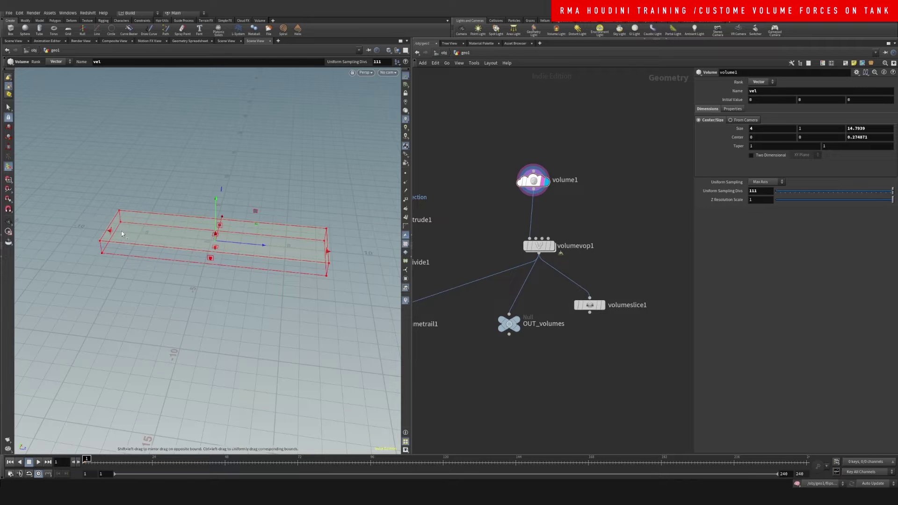
mouse_move(554, 207)
middle_mouse_down()
mouse_move(613, 202)
mouse_move(570, 207)
middle_mouse_up()
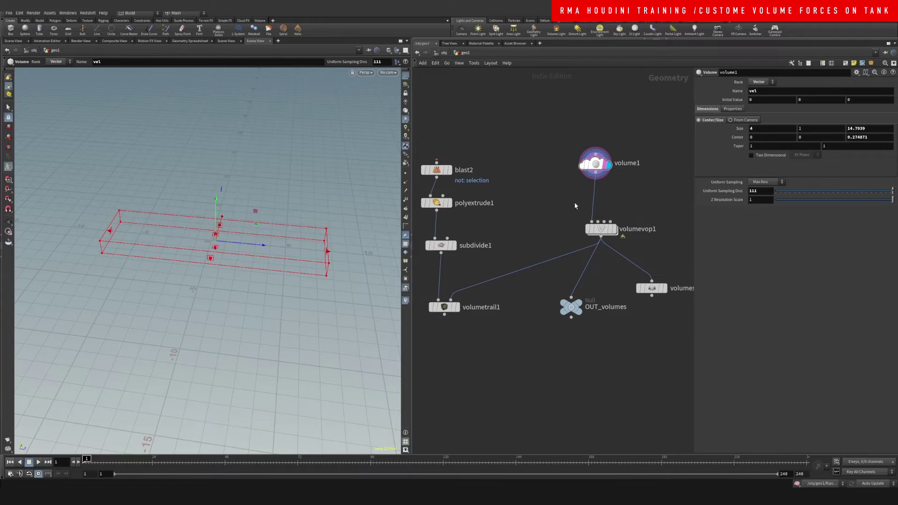
left_click_drag(545, 210, 618, 245)
- Inside volumevop1, inspect curlnoise1, fit1's range and the vel bind1, then go back to geo1
double_click(602, 230)
middle_click_drag(582, 246, 501, 231)
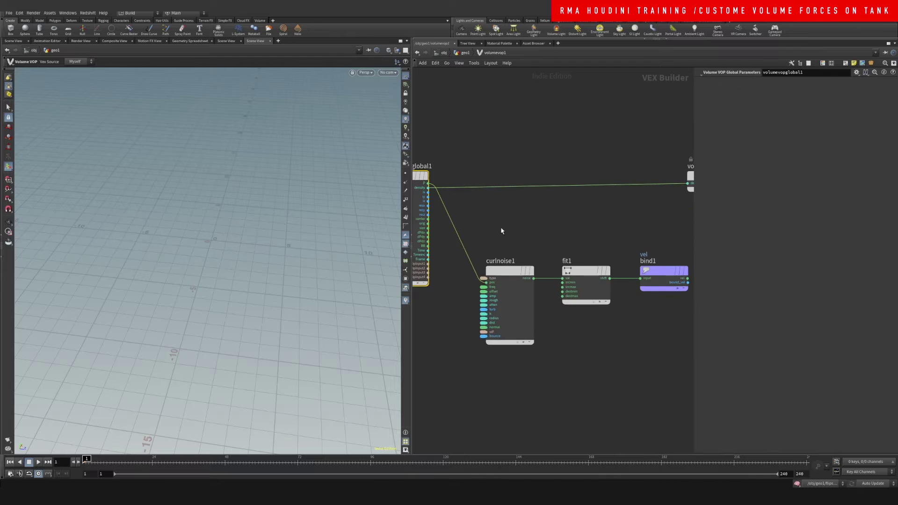
scroll(502, 253, "down", 2)
left_click(505, 265)
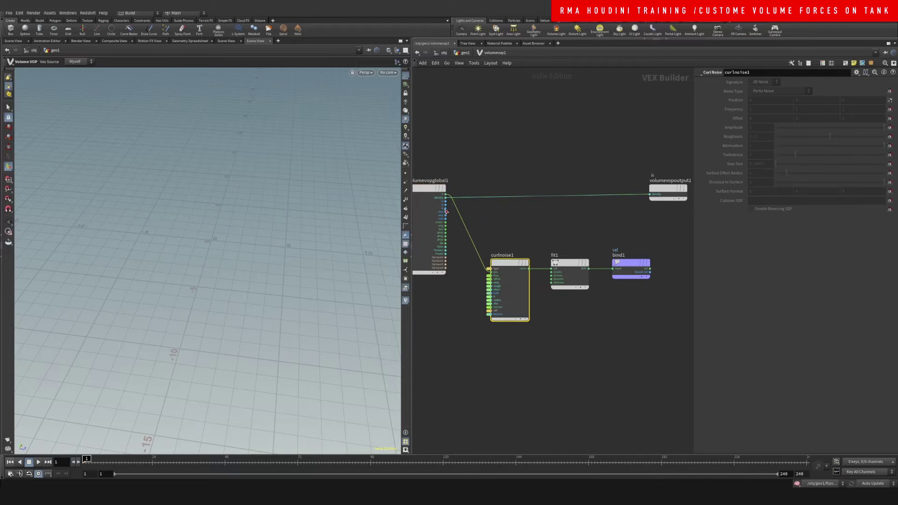
left_click(561, 265)
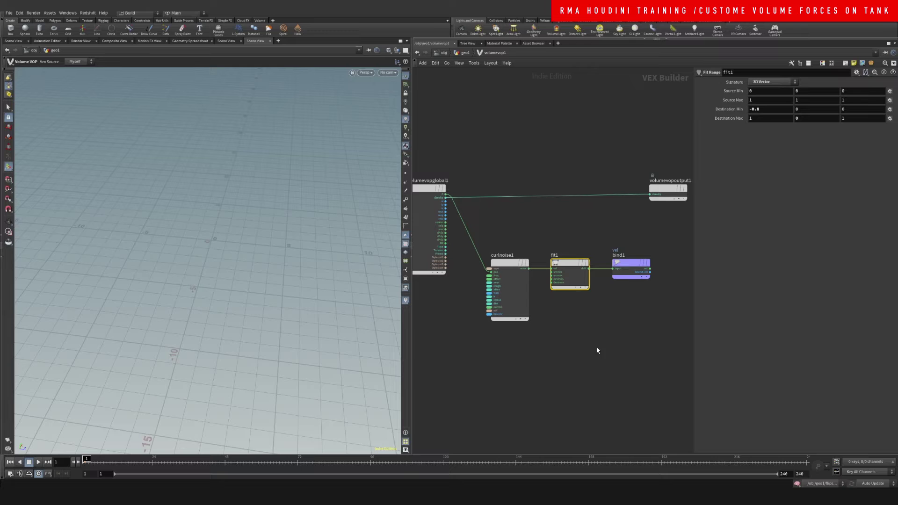
left_click(622, 264)
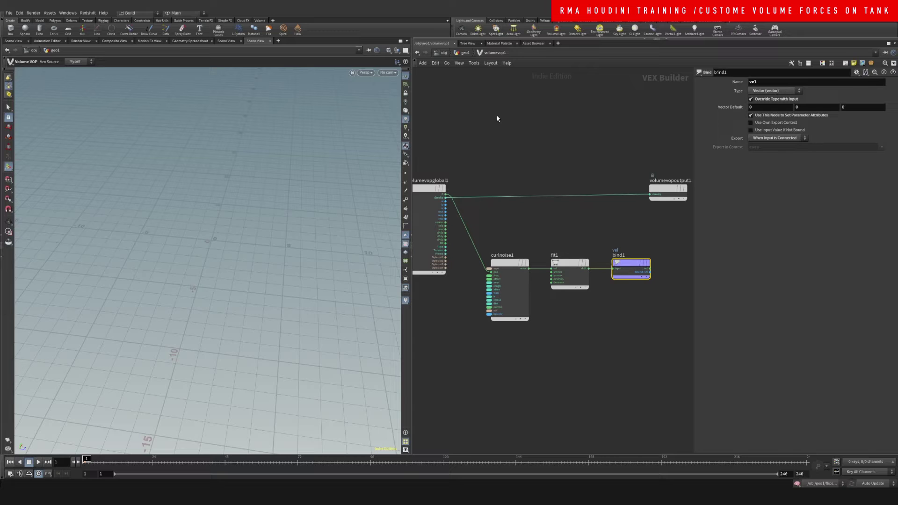
left_click(465, 52)
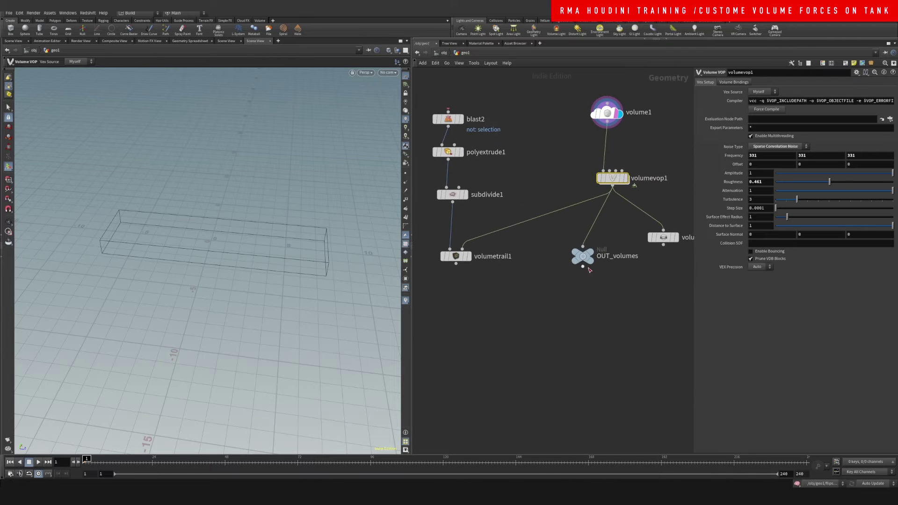
- Reposition OUT_volumes and set its display flag to show the foggy vel volume
left_click_drag(583, 257, 549, 293)
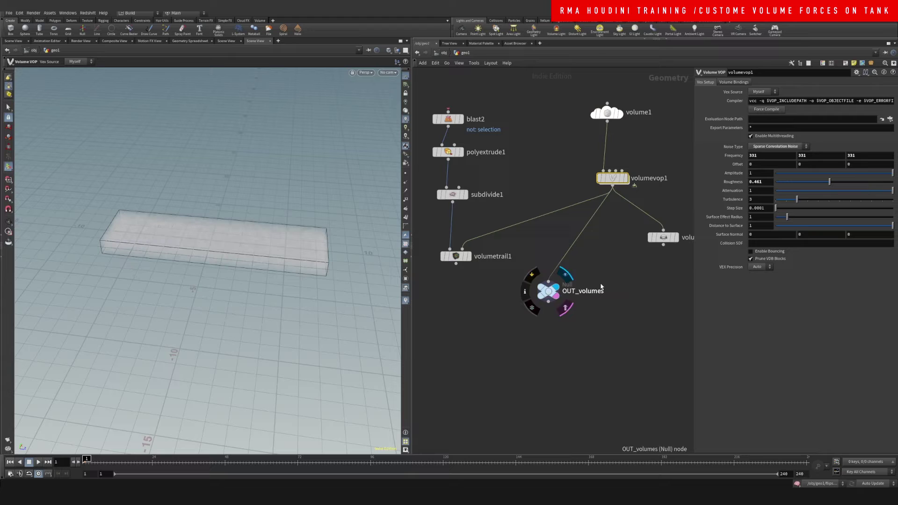
left_click(552, 297)
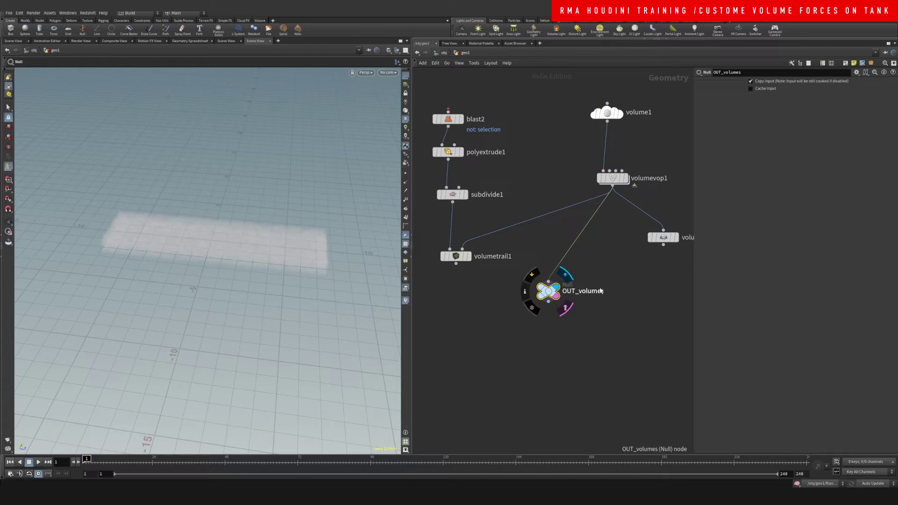
middle_click_drag(606, 257, 580, 272)
left_click(490, 280)
middle_click_drag(449, 317, 541, 311)
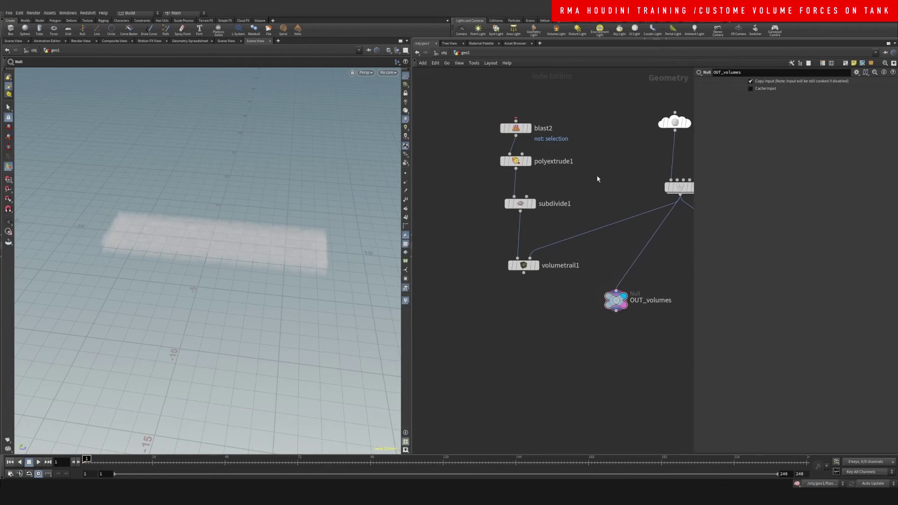
- Frame the divide1, trail1 and merge1 nodes and start wiring trail1 toward volumetrail1
middle_click_drag(597, 179, 635, 234)
scroll(598, 251, "down", 4)
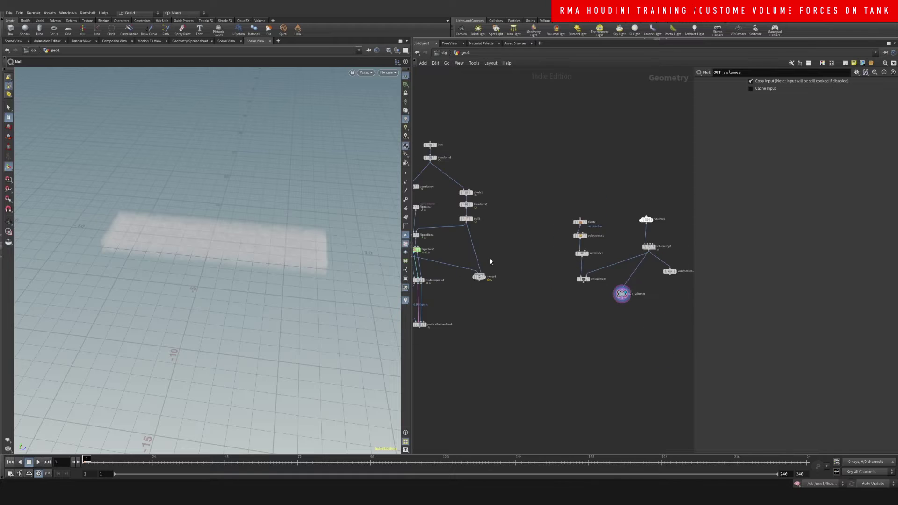
middle_click_drag(490, 262, 521, 240)
scroll(509, 220, "up", 4)
left_click(468, 195)
middle_click_drag(600, 236, 484, 201)
- Connect trail1 into volumetrail1's input and display trail1 in the viewport
left_click(553, 247)
middle_click_drag(421, 187, 517, 206)
left_click(510, 180)
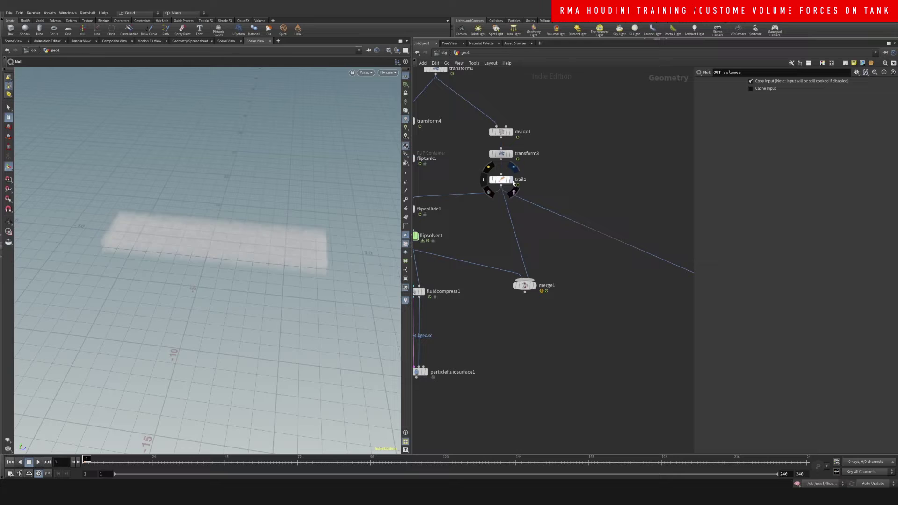
left_click(507, 180)
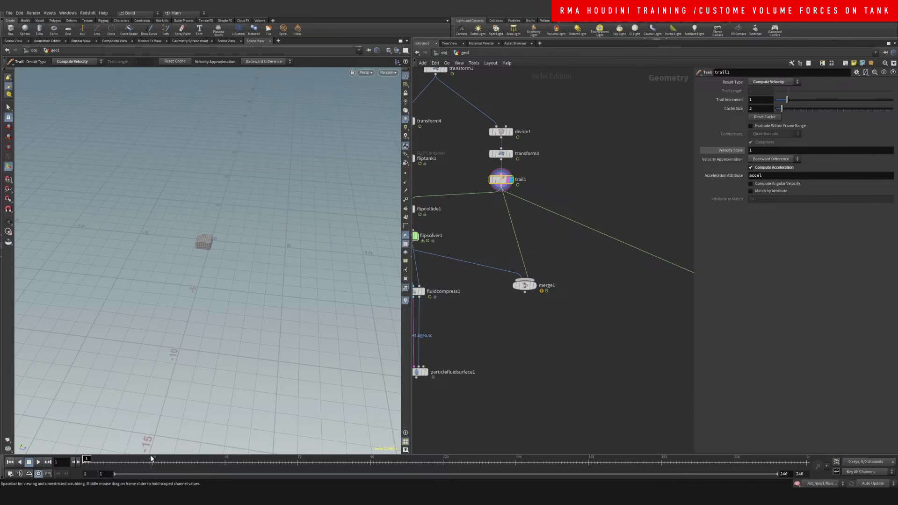
- Scrub the timeline and orbit closer to watch trail1's moving box
left_click_drag(109, 463, 13, 450)
key("Escape")
left_click_drag(240, 238, 322, 204)
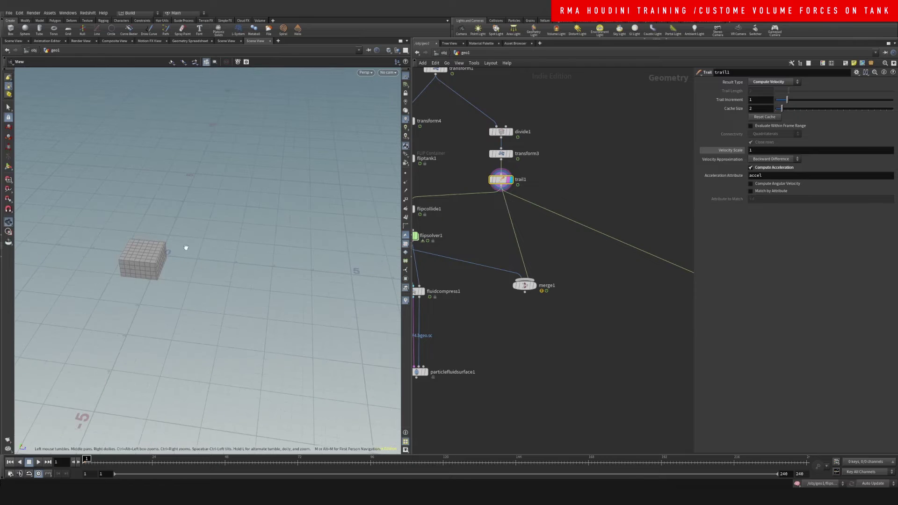
key("Return")
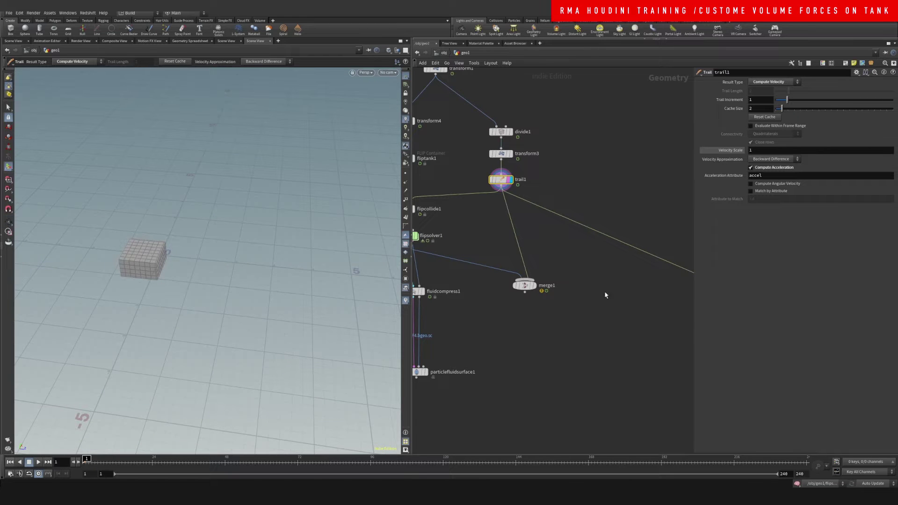
middle_click_drag(605, 295, 361, 230)
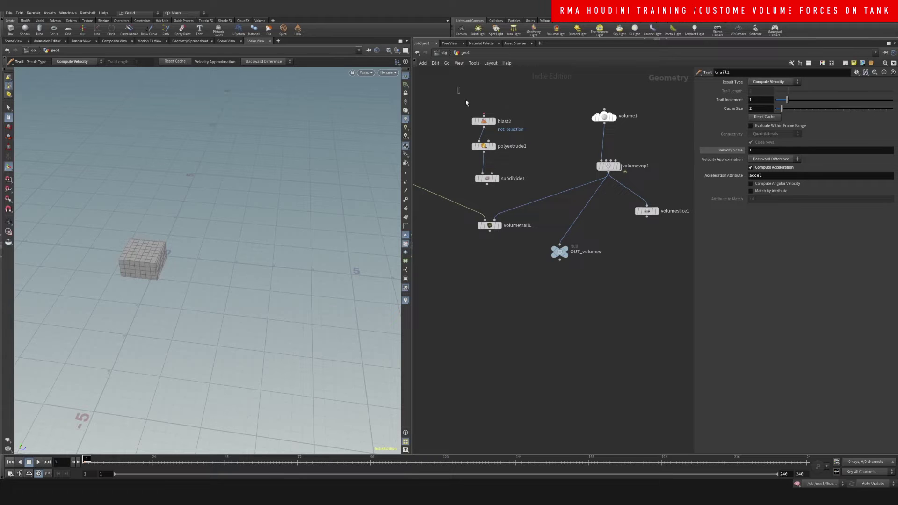
- Delete blast2, polyextrude1 and subdivide1, display volumetrail1 and scrub to frame 48
left_click_drag(458, 89, 520, 188)
key("Delete")
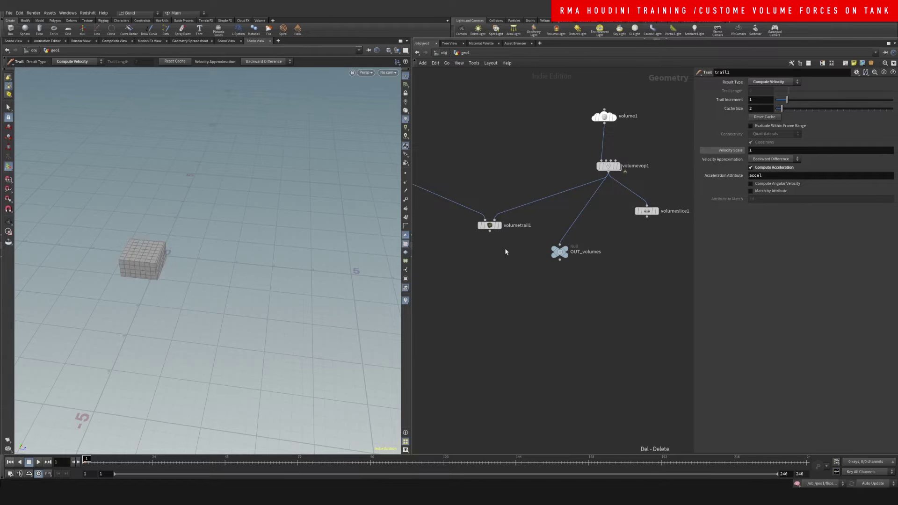
left_click(497, 226)
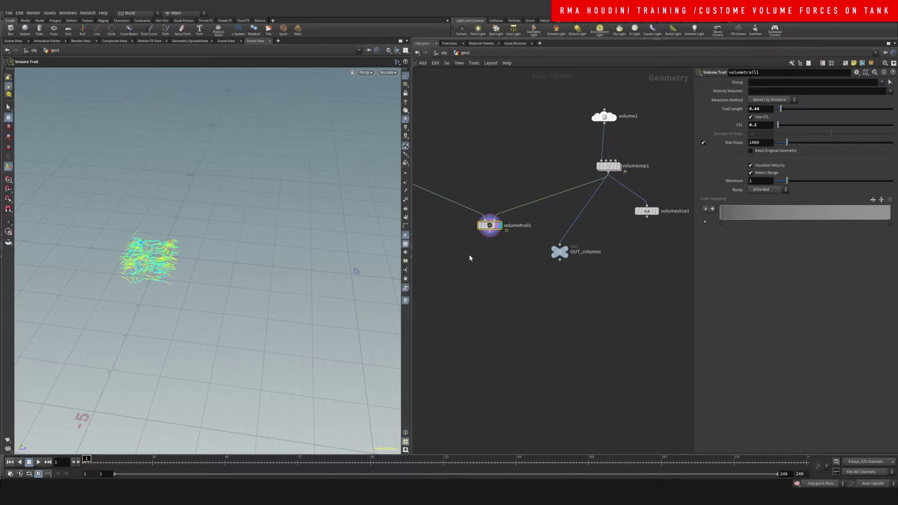
mouse_move(137, 364)
left_mouse_down("alt")
mouse_move(130, 370)
mouse_move(149, 360)
left_mouse_up("alt")
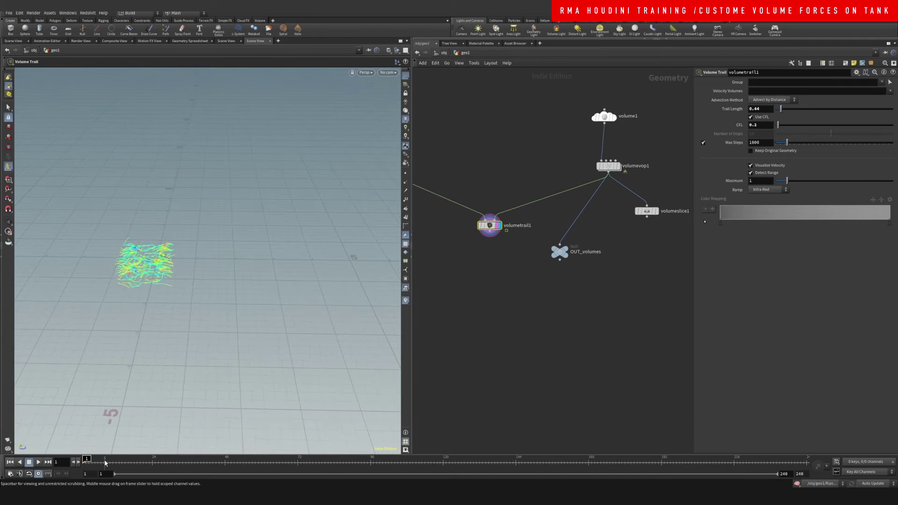
left_click_drag(106, 463, 84, 447)
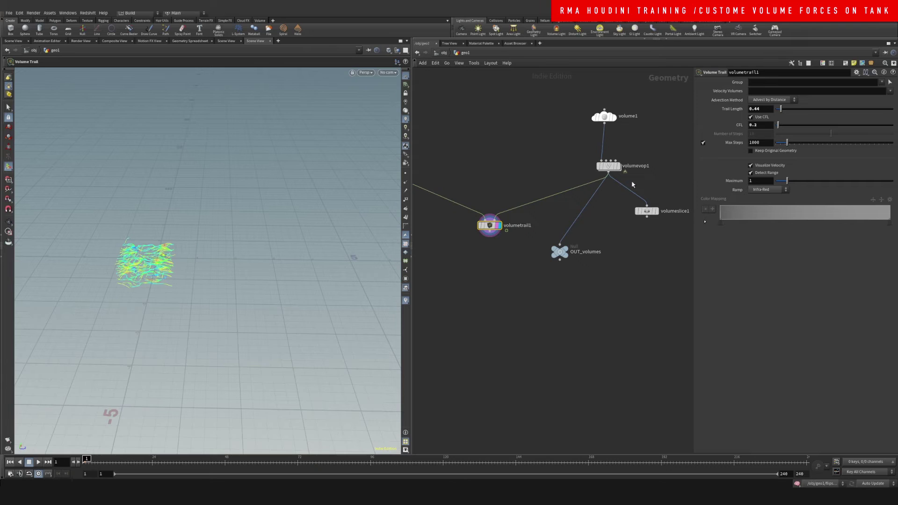
- Raise volumetrail1's Trail Length from 0.44 to 2.28, then select volumevop1
mouse_move(782, 114)
left_mouse_down()
mouse_move(809, 112)
mouse_move(779, 109)
mouse_move(792, 109)
left_mouse_up()
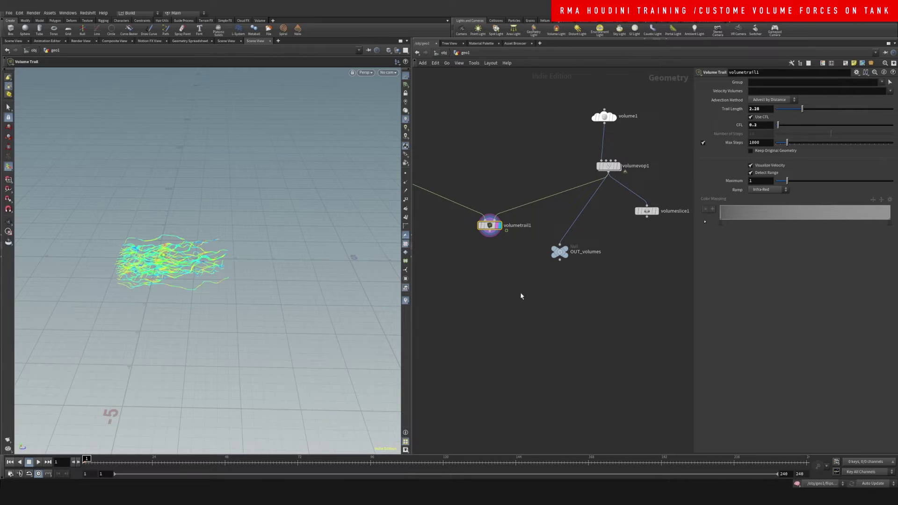
middle_click_drag(521, 296, 532, 320)
left_click(619, 189)
middle_click_drag(618, 252, 605, 231)
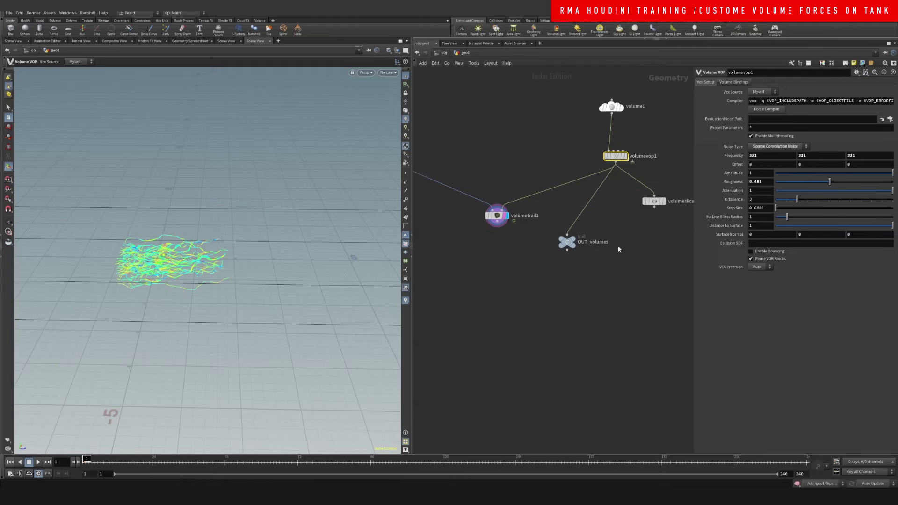
- Enter volumevop1's fit1 and test Destination Min values like -0.8, undoing the sweeps
middle_click_drag(618, 169, 605, 175)
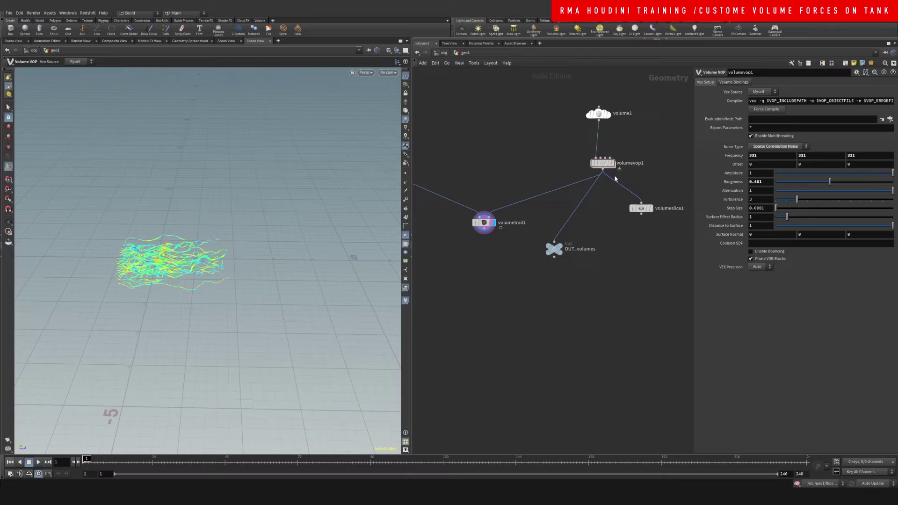
mouse_move(604, 166)
double_click(602, 164)
left_click(576, 285)
middle_click_drag(593, 234, 594, 213)
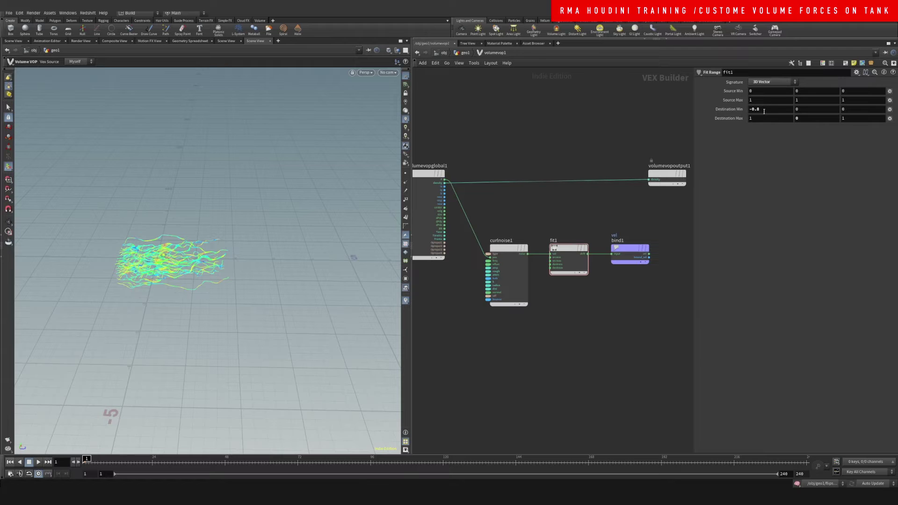
key("Return")
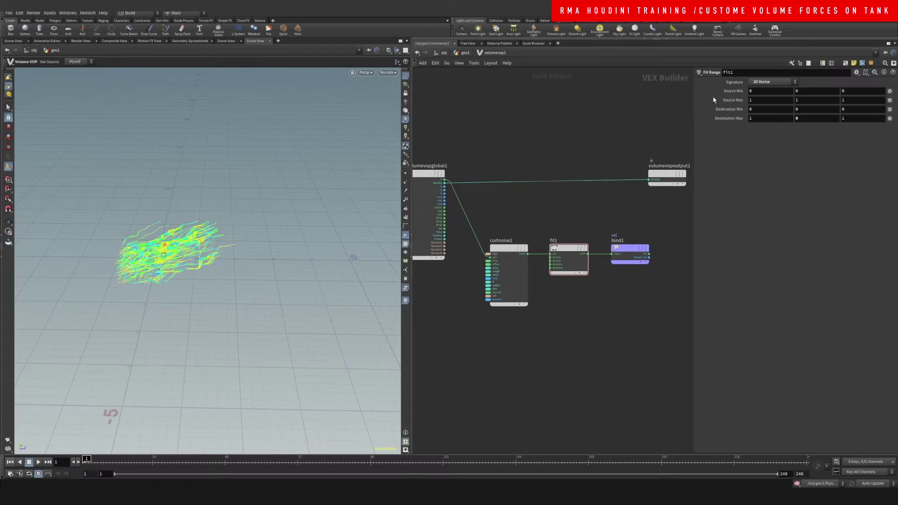
key("ctrl+z")
middle_click_drag(760, 109, 172, 115)
key("ctrl+z")
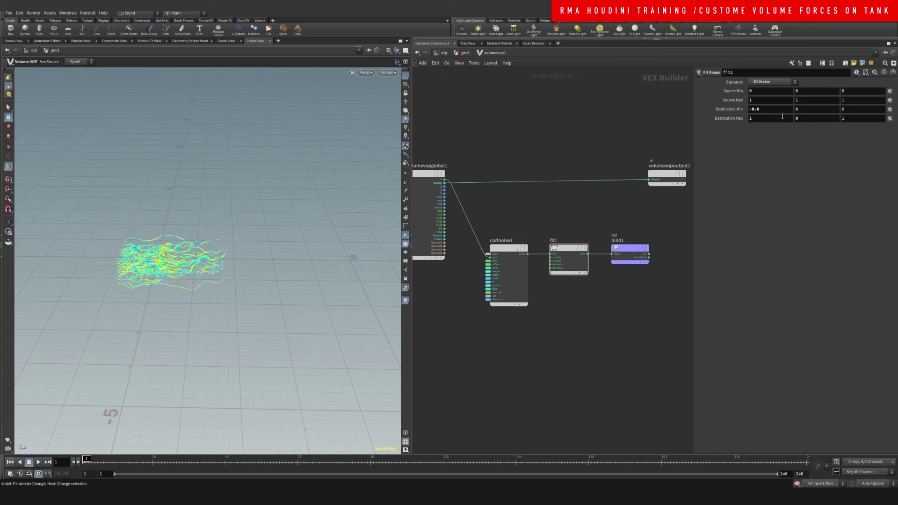
- Try fit1 Destination Max values of 1 and -1 and another Destination Min sweep
middle_click_drag(759, 120, 759, 109)
type("1")
key("Return")
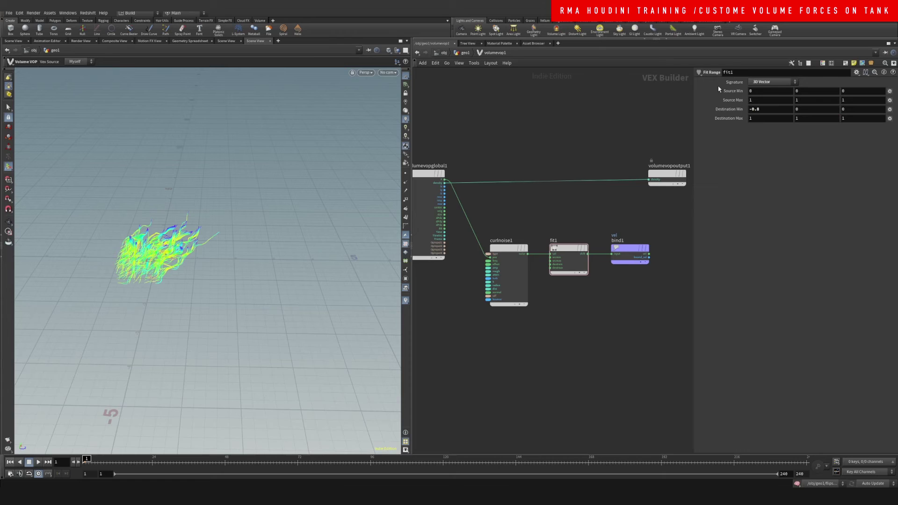
key("ctrl+z")
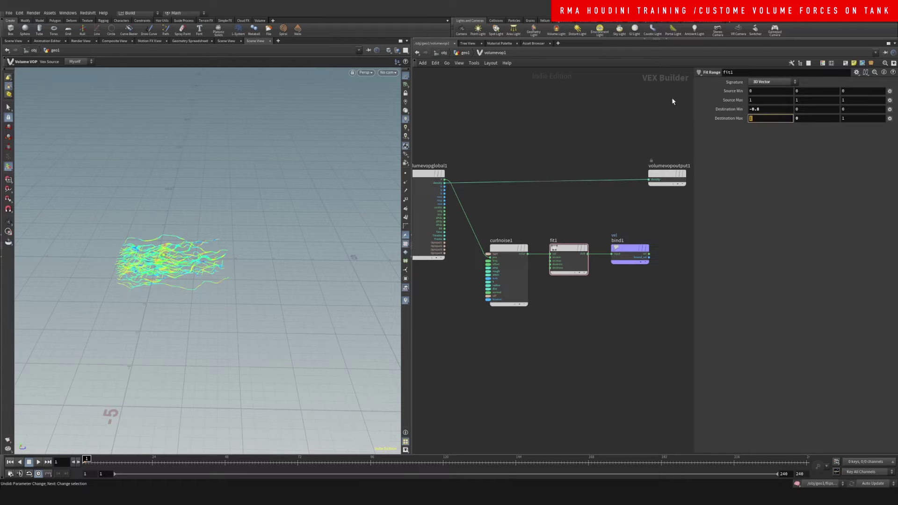
type("-1")
key("Return")
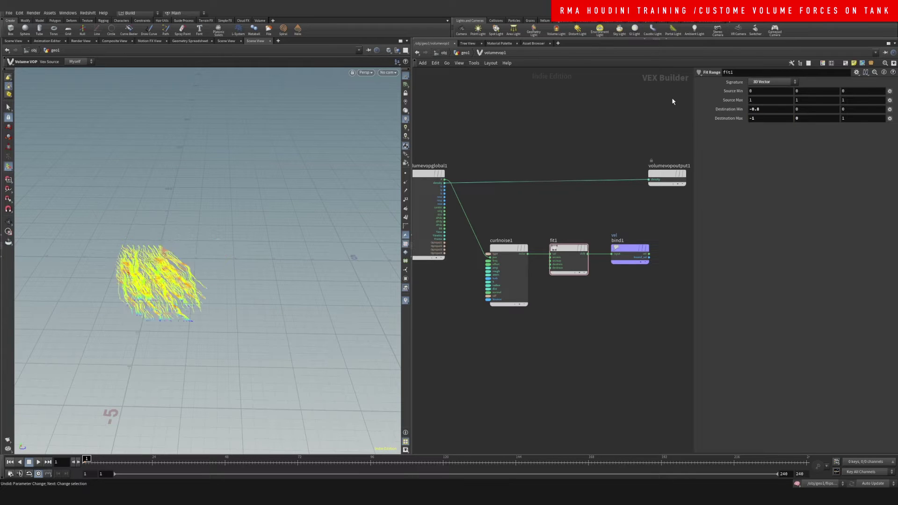
middle_click_drag(754, 109, 178, 128)
key("ctrl+z")
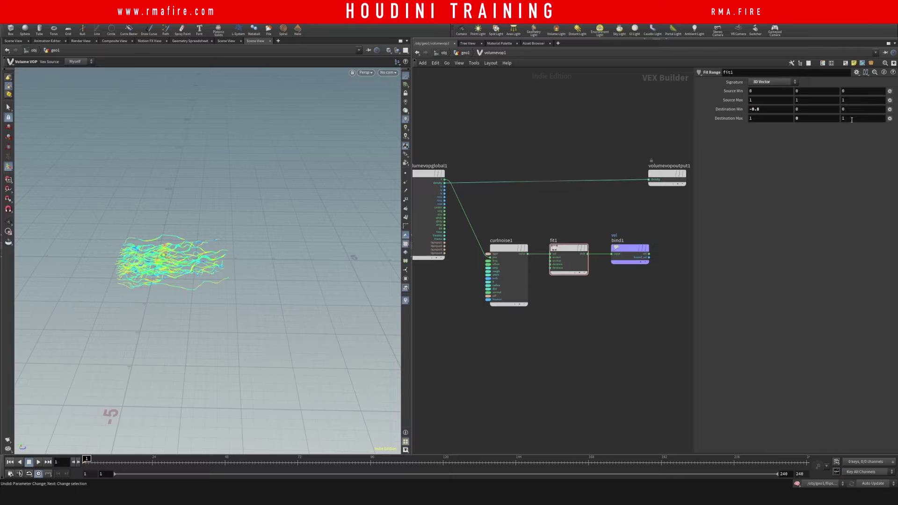
- Drag fit1's third Destination Max value to -3.3 and orbit to inspect the upright trails
middle_click_drag(851, 120, 592, 123)
middle_click_drag(647, 119, 127, 270)
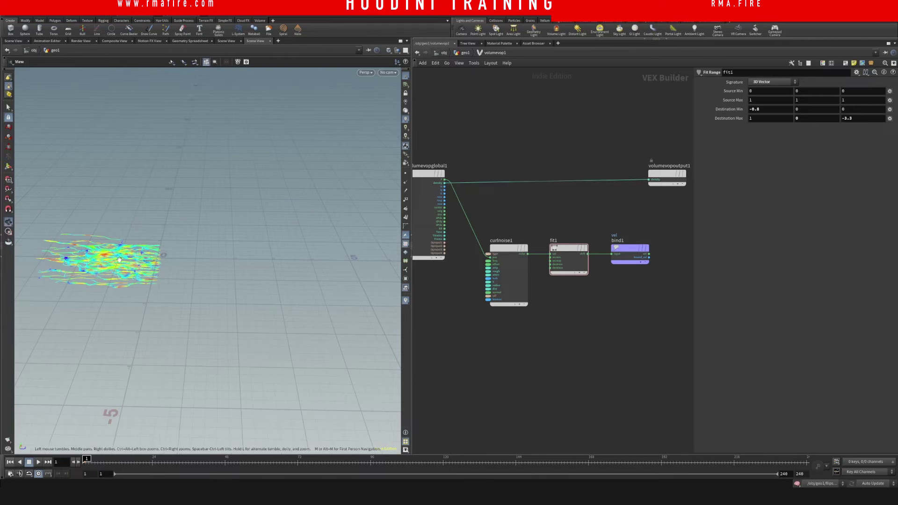
left_click_drag(119, 276, 237, 315, "alt")
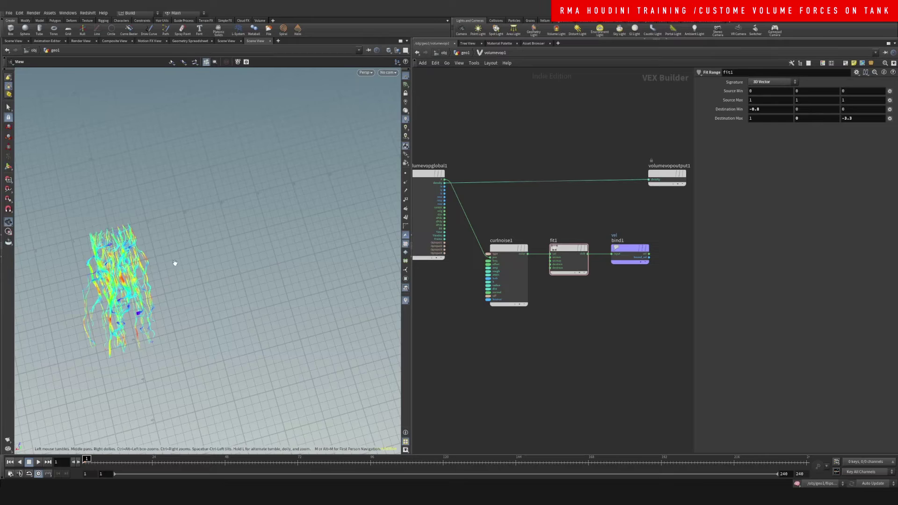
left_click_drag(175, 263, 205, 285, "alt")
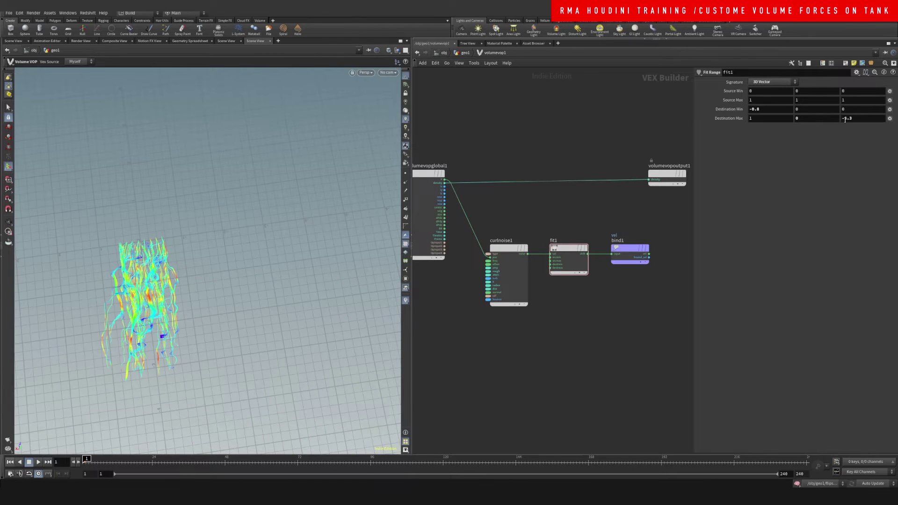
- Nudge a Fit Range destination value and orbit between low and high views of the trails
mouse_move(845, 119)
middle_mouse_down()
mouse_move(850, 111)
mouse_move(827, 112)
mouse_move(854, 116)
mouse_move(830, 121)
middle_mouse_up()
left_click_drag(163, 299, 58, 283)
left_click_drag(805, 119, 719, 91)
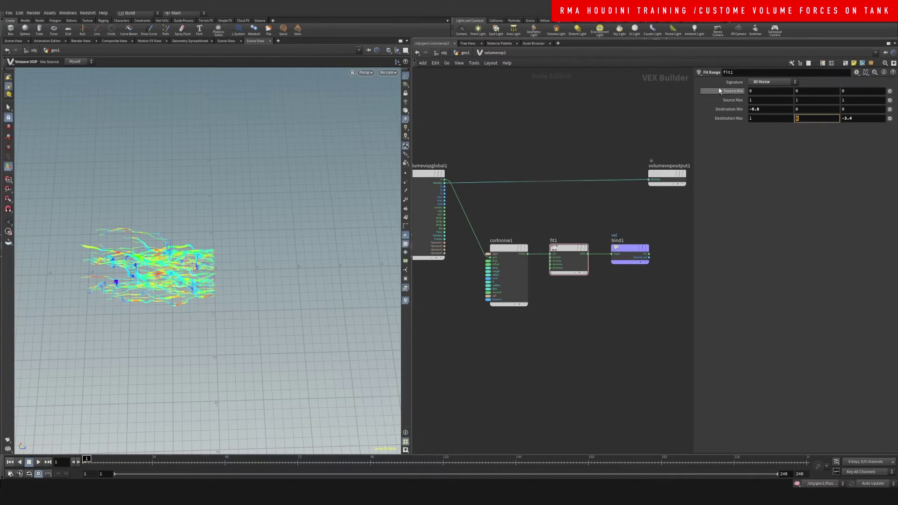
key("Escape")
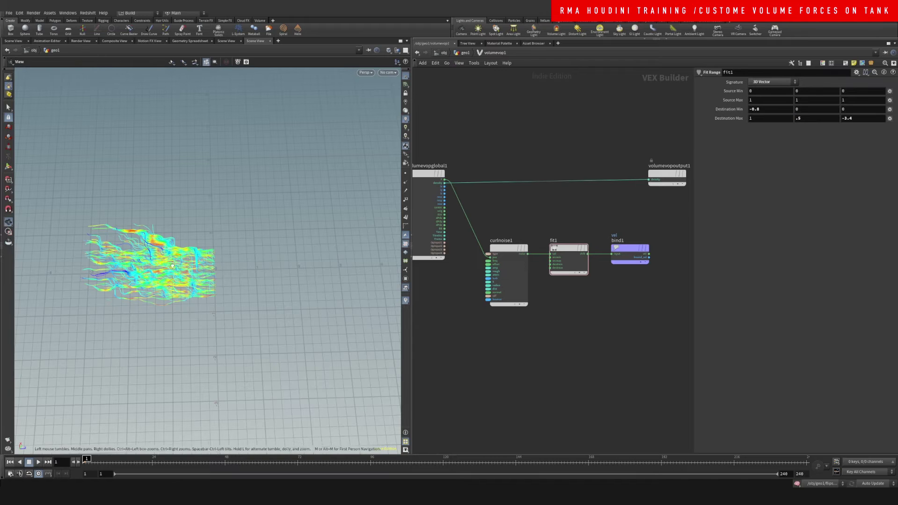
left_click_drag(192, 264, 137, 264)
key("Escape")
key("Escape")
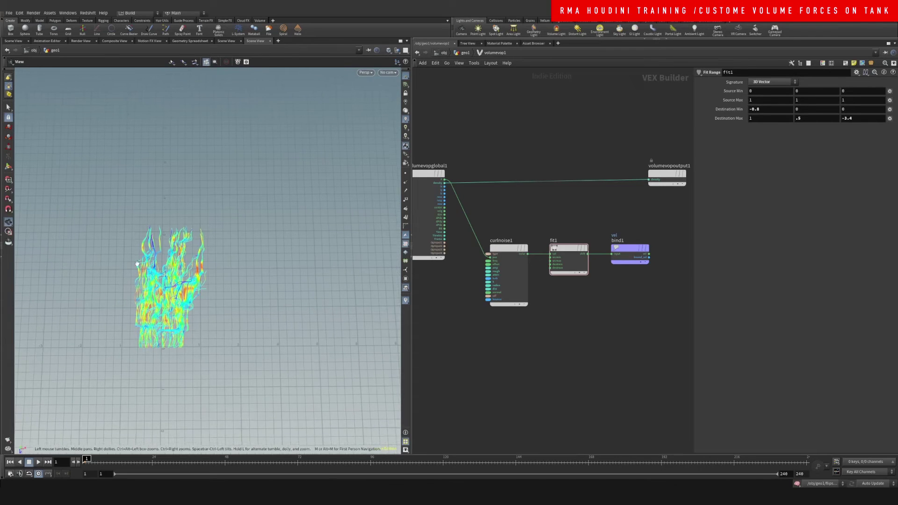
key("Escape")
- Set fit1's Destination Max Z to -1 after undoing an oversized change
middle_click_drag(854, 117, 829, 136)
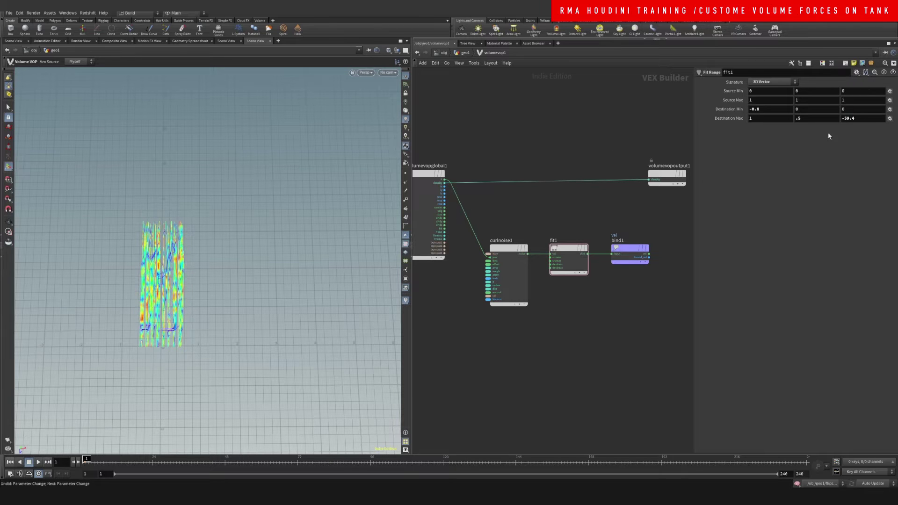
key("ctrl+z")
type("0")
key("Return")
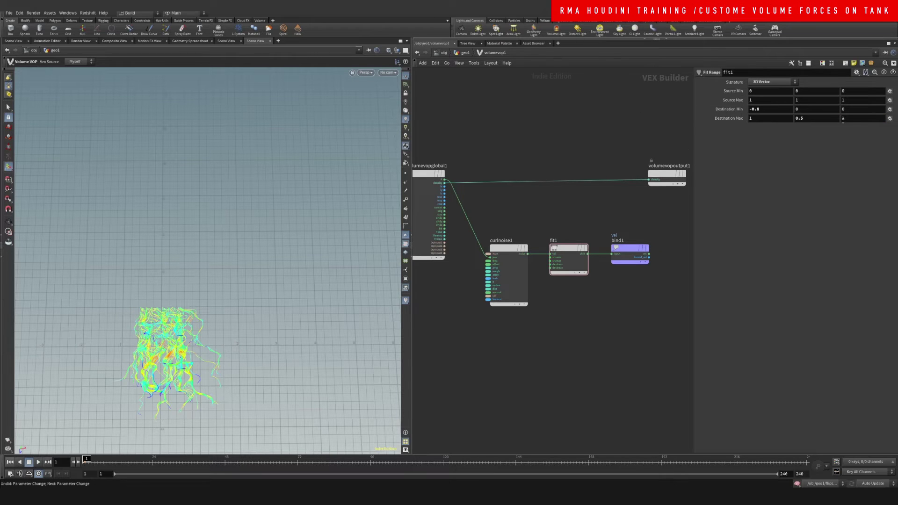
type("-1")
key("Return")
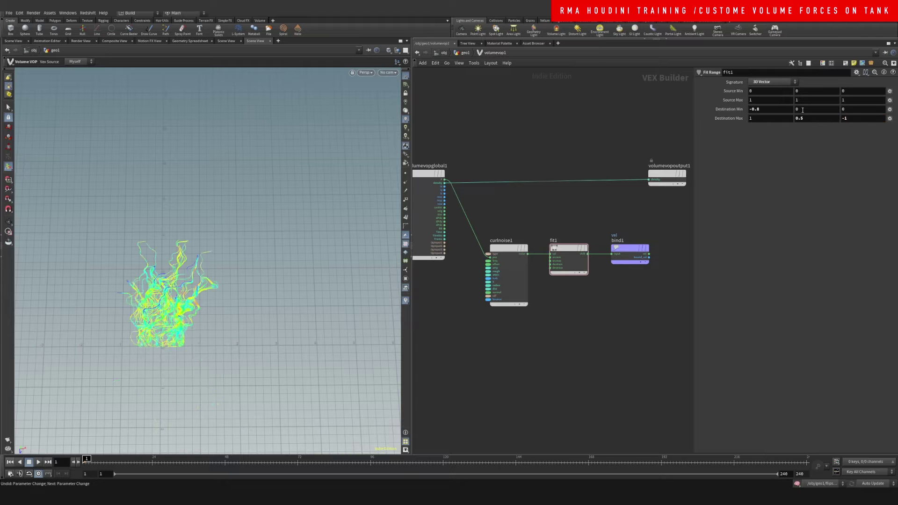
- Scrub to about frame 35 and set fit1's Destination Min X to -1
key("Escape")
left_click_drag(164, 308, 181, 282)
mouse_move(87, 463)
left_mouse_down()
mouse_move(229, 467)
mouse_move(87, 465)
left_mouse_up()
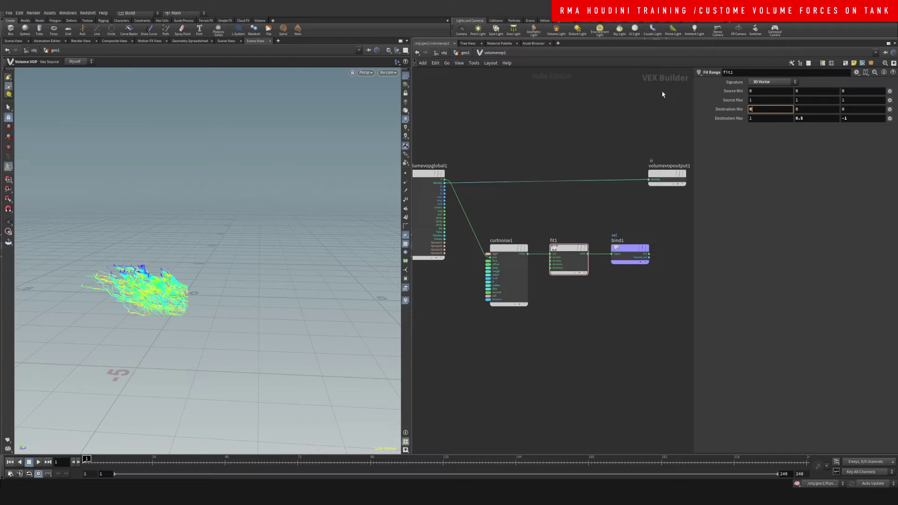
key("Return")
left_click_drag(125, 296, 161, 343, "alt")
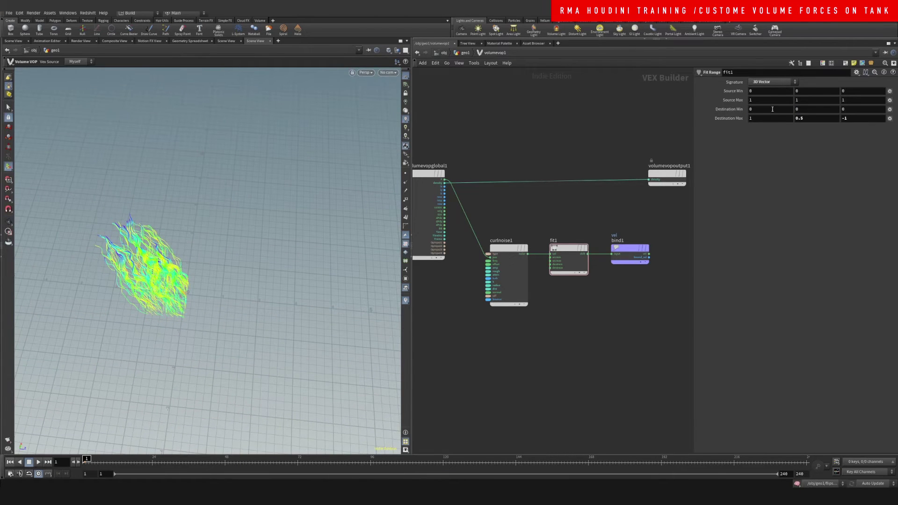
mouse_move(772, 109)
middle_mouse_down()
mouse_move(698, 108)
mouse_move(767, 112)
middle_mouse_up()
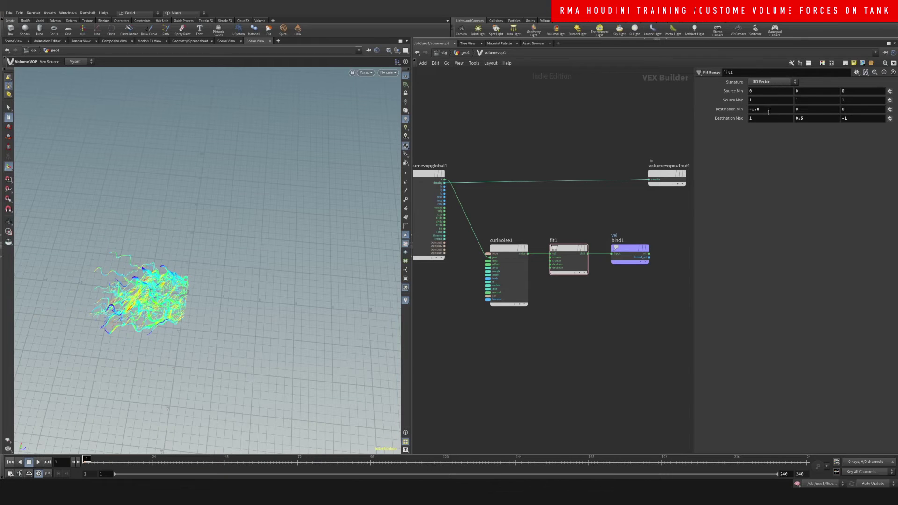
type("1")
key("Return")
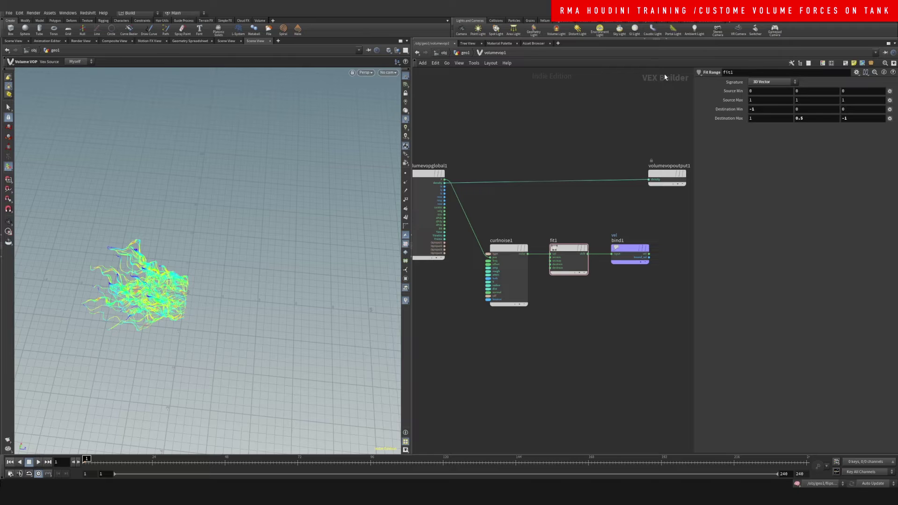
- In geo1, set volumevop1's noise Frequency to 61 and keep the Amplitude unchanged
left_click(464, 53)
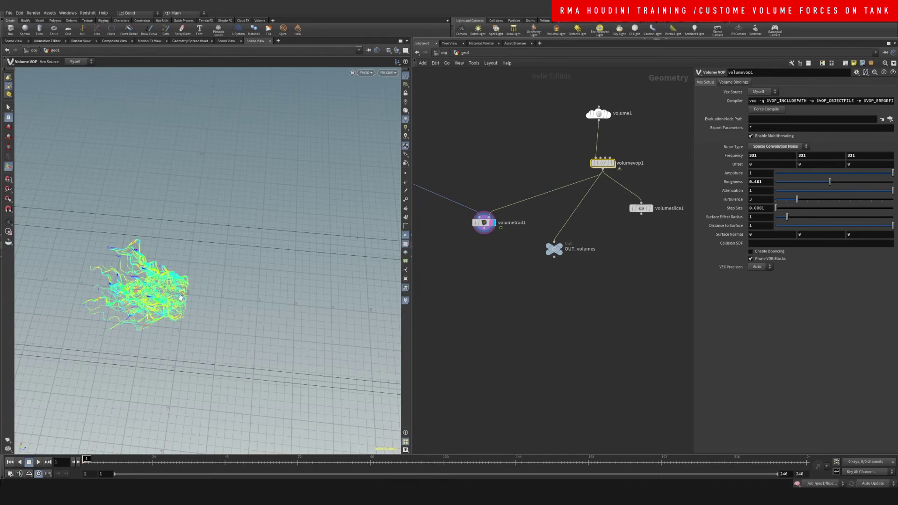
left_click_drag(181, 298, 159, 374)
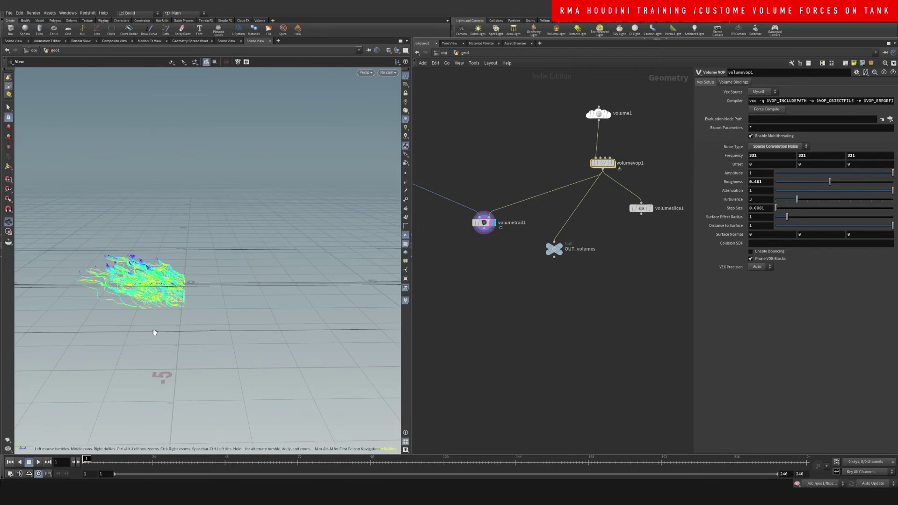
middle_click_drag(733, 155, 645, 137)
right_click(733, 155)
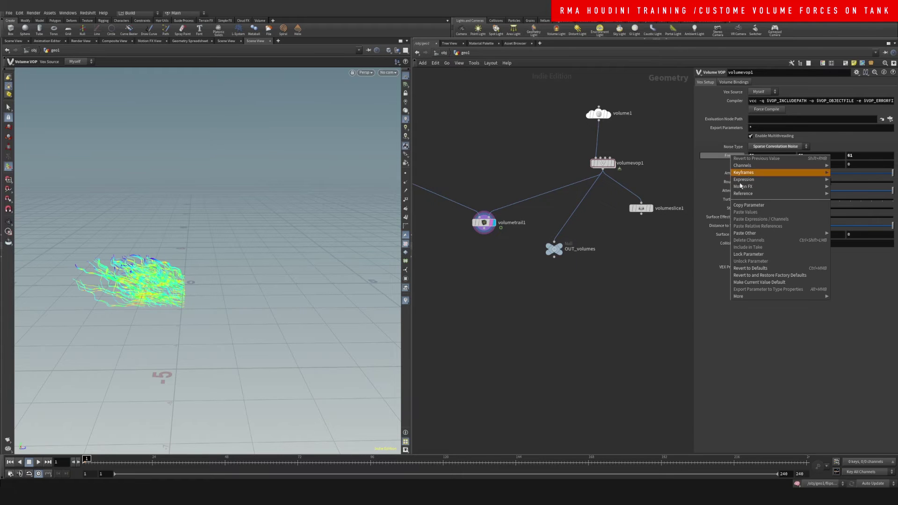
left_click(748, 259)
left_click_drag(189, 300, 160, 325, "alt")
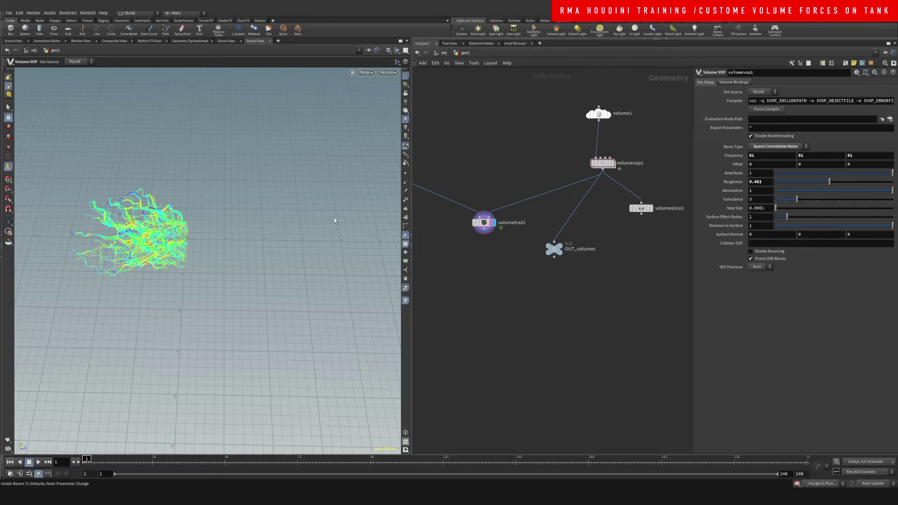
left_click_drag(872, 177, 720, 180)
key("ctrl+z")
key("ctrl+z")
- Display OUT_volumes and frame the fliptank/flipsolver chain in the network editor
middle_click_drag(587, 257, 568, 276)
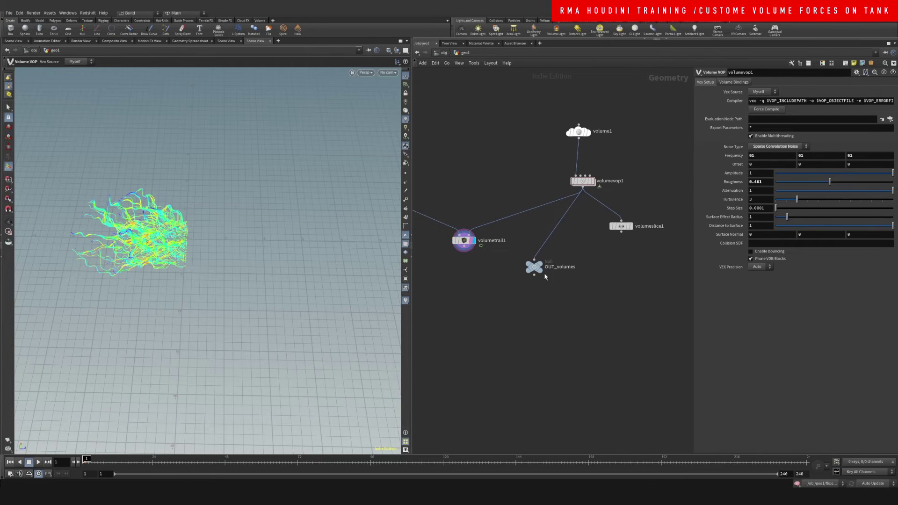
left_click(544, 275)
left_click(536, 274)
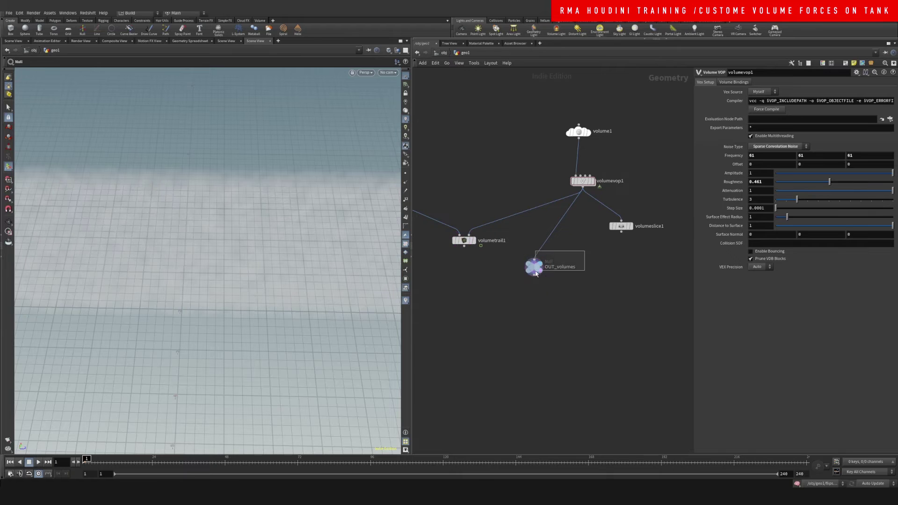
left_click_drag(536, 273, 540, 288)
scroll(597, 305, "down", 5)
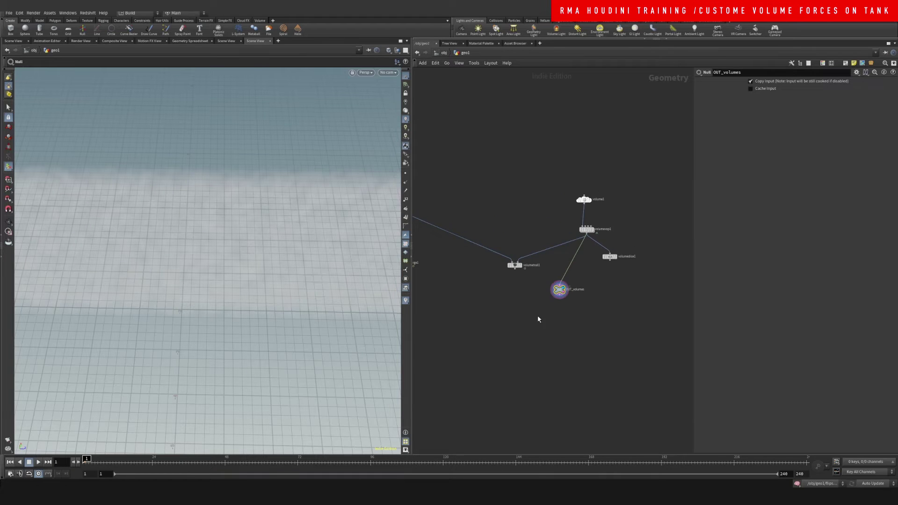
middle_click_drag(445, 268, 555, 223)
middle_click_drag(454, 195, 512, 262)
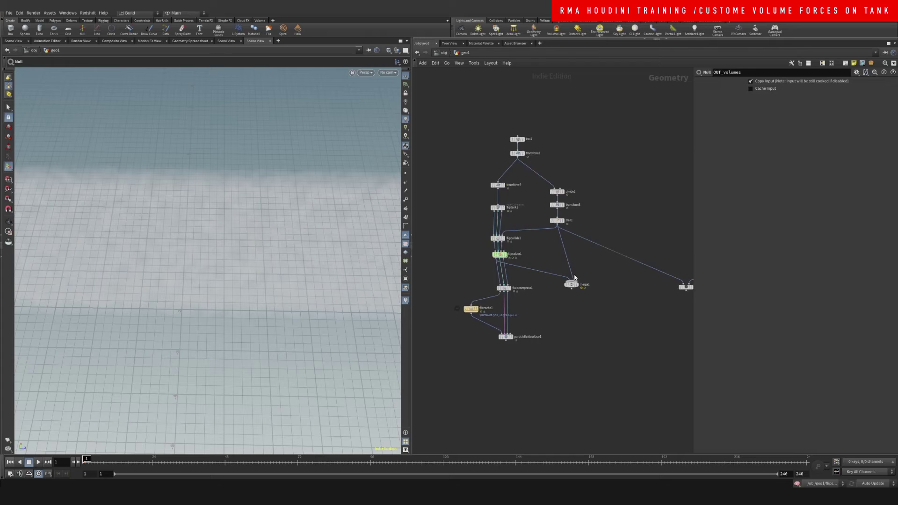
scroll(516, 246, "up", 3)
- Tidy the FLIP nodes and turn on flipsolver1's display and template flags
left_click_drag(489, 323, 482, 314)
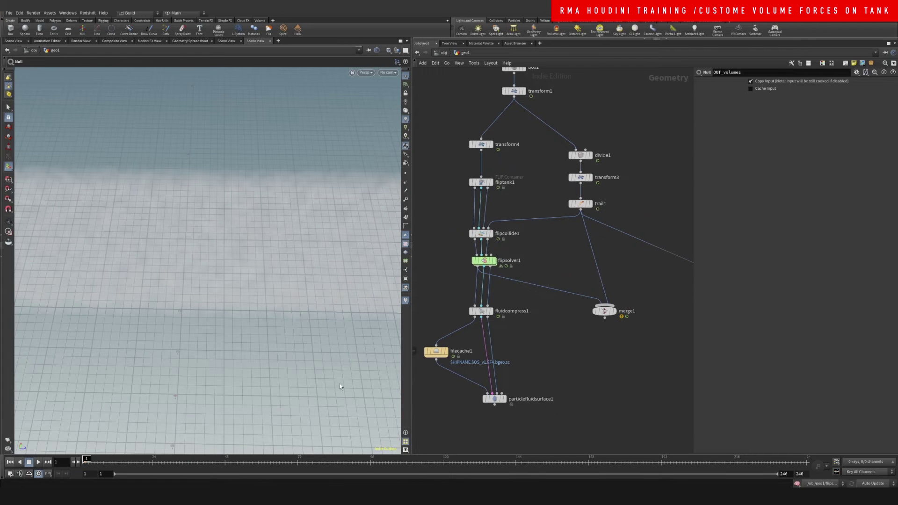
scroll(496, 210, "up", 2)
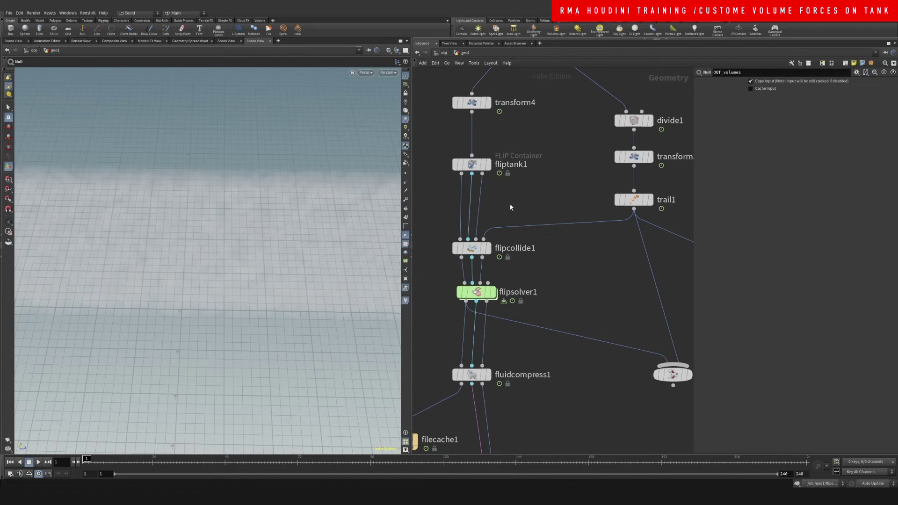
left_click_drag(489, 166, 482, 165)
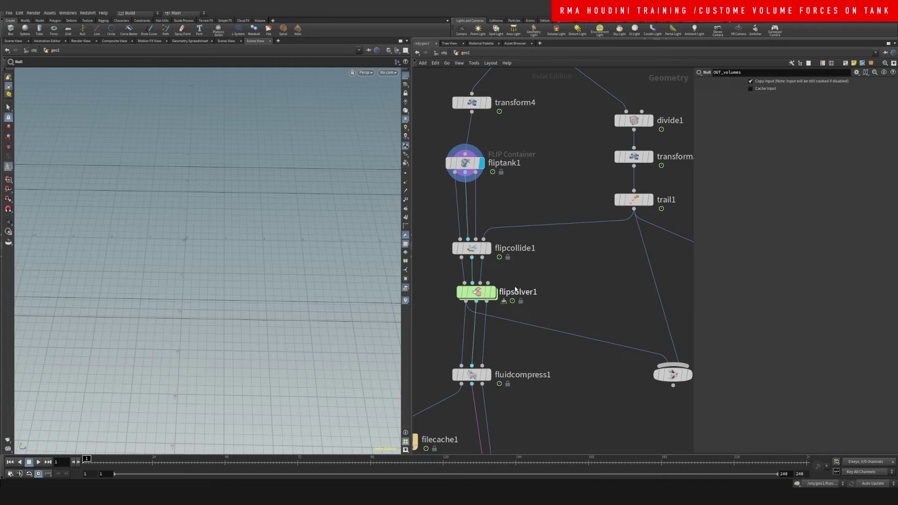
left_click(491, 292)
left_click(487, 295)
left_click(476, 293)
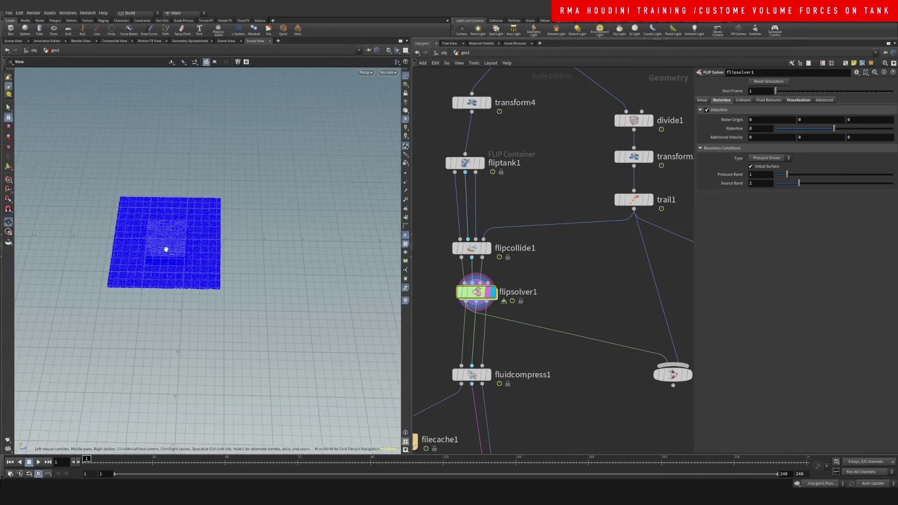
left_click_drag(165, 248, 391, 271, "alt")
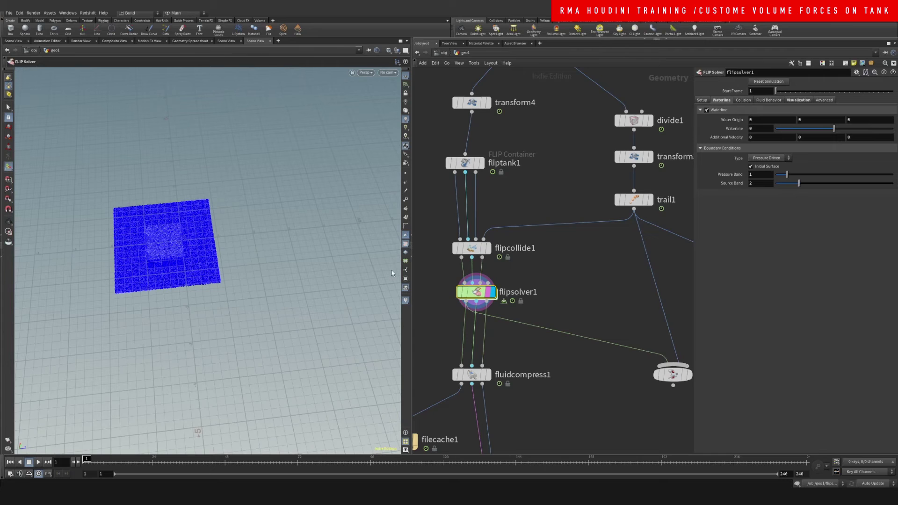
- In flipsolver1's FORCES network, place a POP Advect by Volumes node from a 'volu' search
double_click(477, 300)
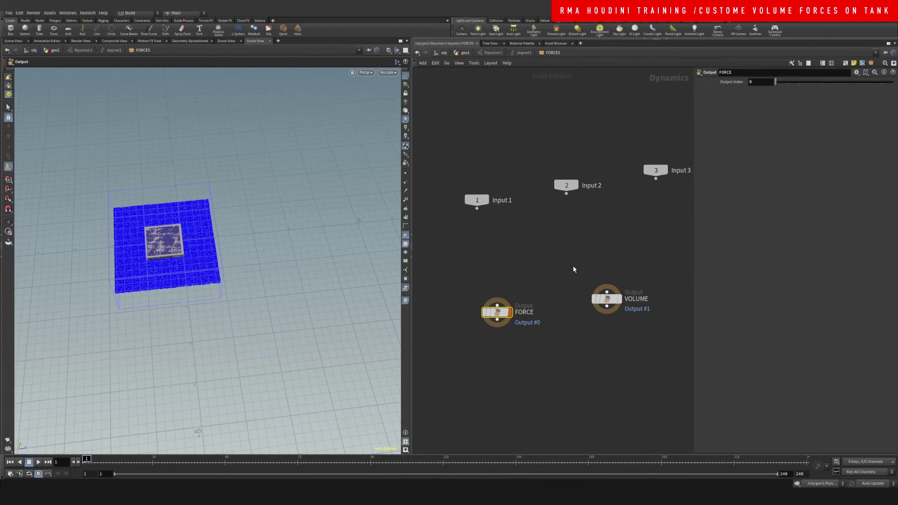
key("Tab")
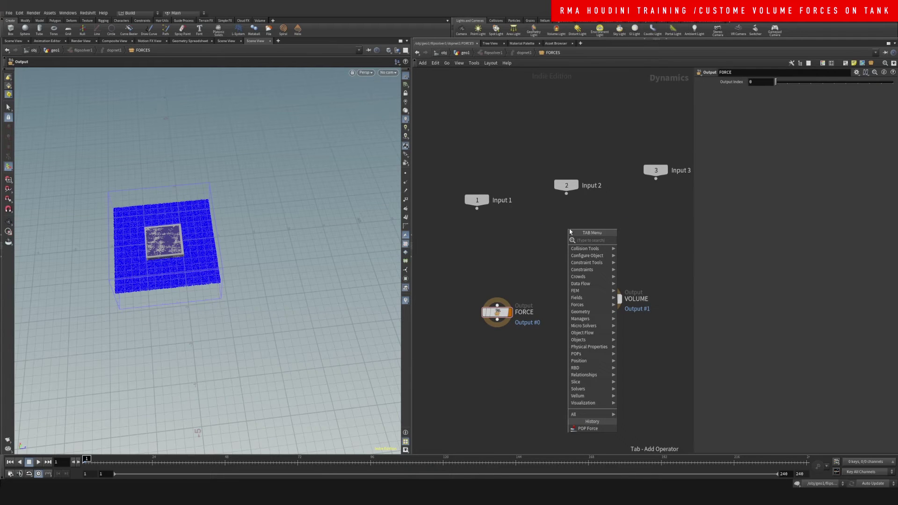
type("volume")
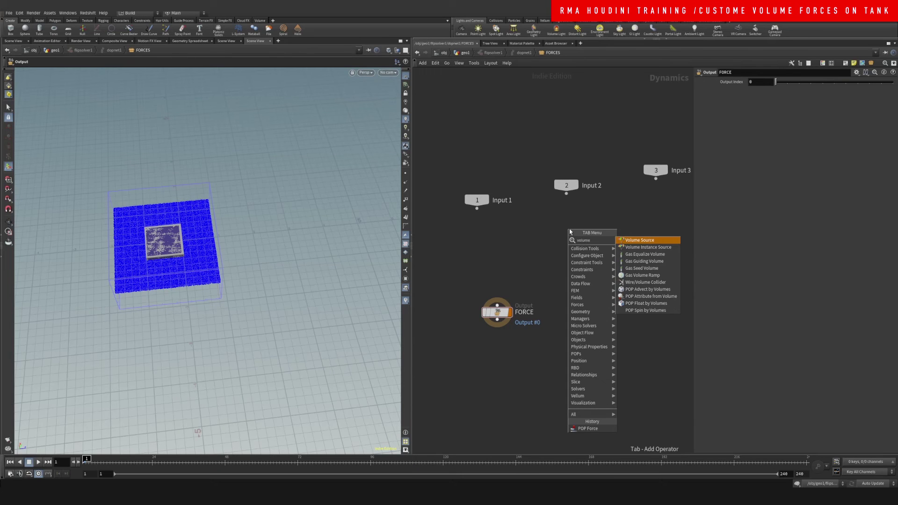
left_click(659, 290)
left_click(544, 239)
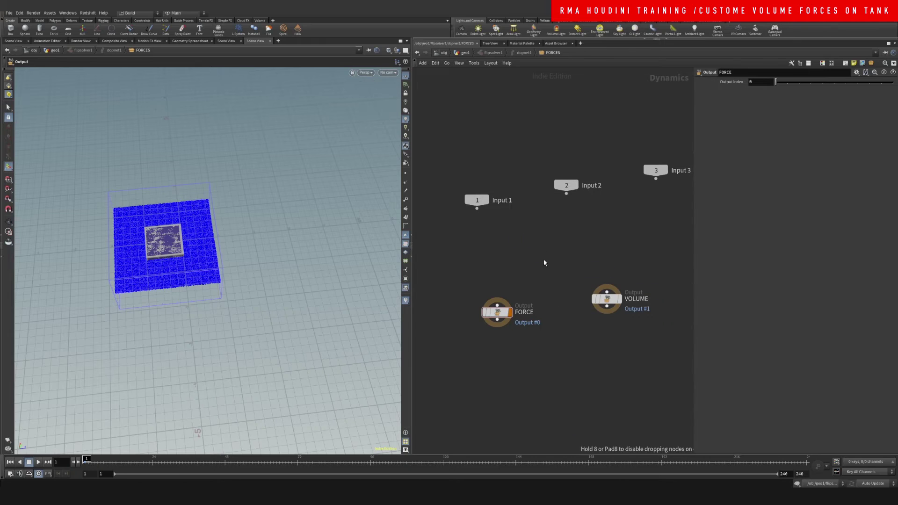
- Wire popadvectbyvolumes1 into the FORCE and VOLUME outputs, sourcing /obj/geo1/OUT_volumes
left_click(477, 274)
left_click_drag(545, 246, 497, 300)
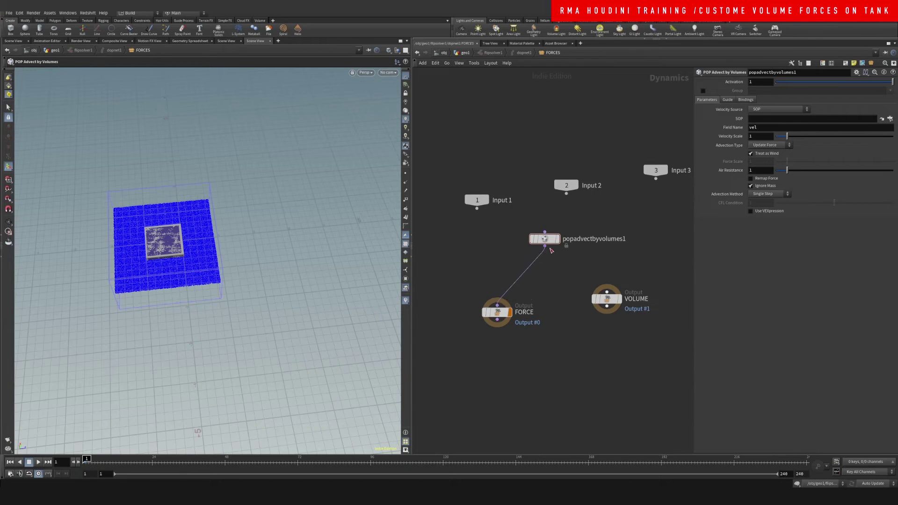
left_click_drag(544, 246, 606, 287)
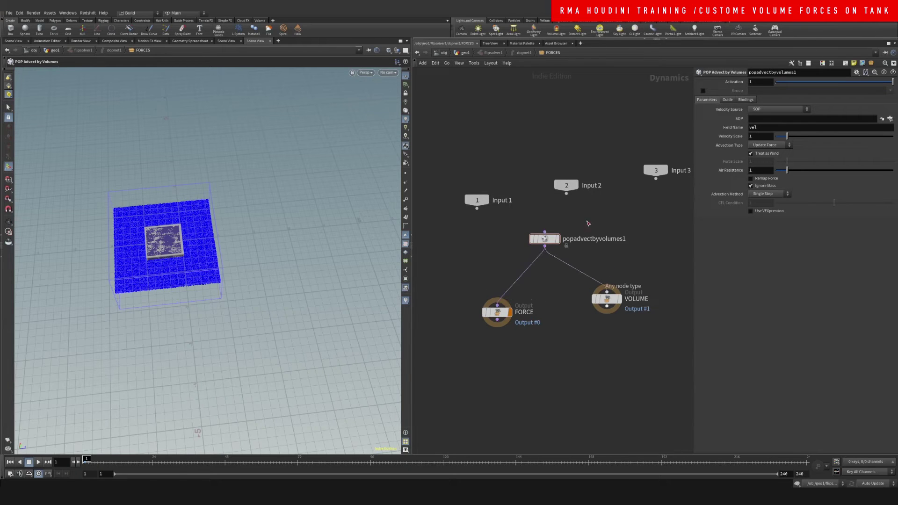
left_click(890, 119)
left_click_drag(894, 92, 892, 82)
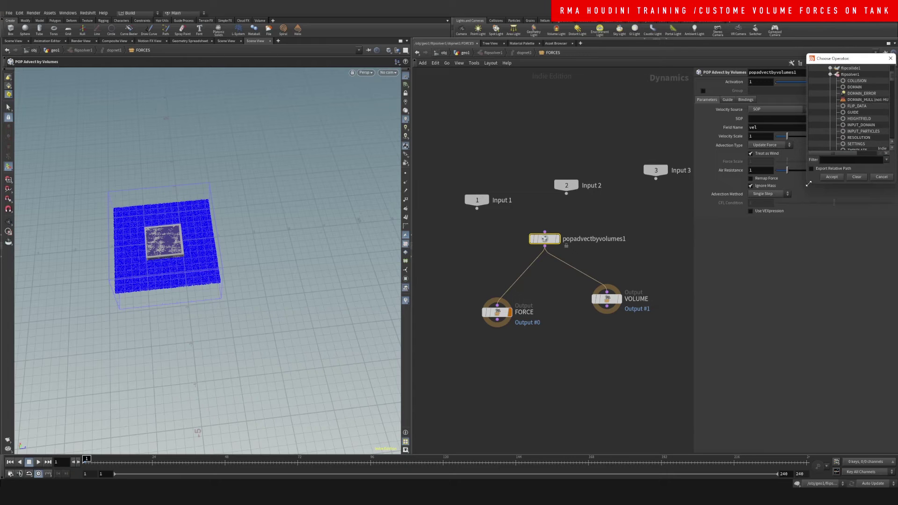
left_click_drag(809, 184, 808, 310)
left_click_drag(861, 61, 509, 85)
scroll(519, 119, "up", 3)
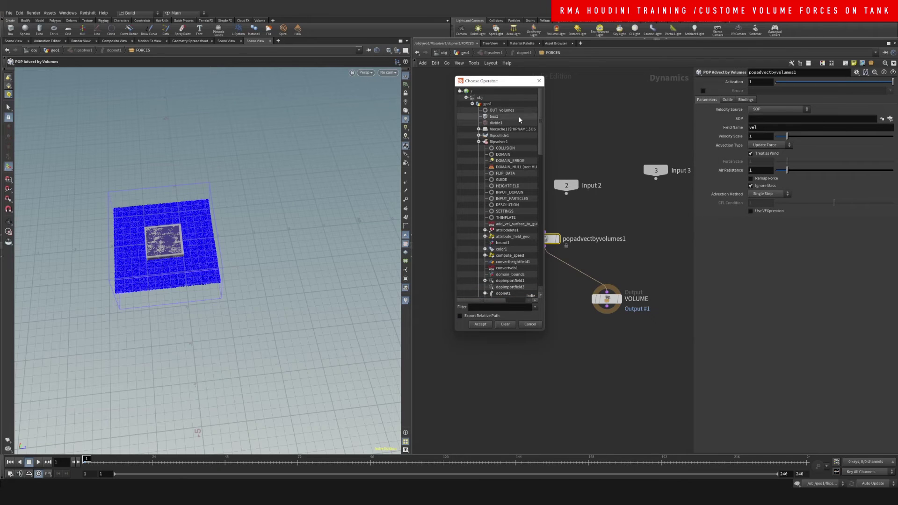
left_click(502, 110)
left_click(480, 324)
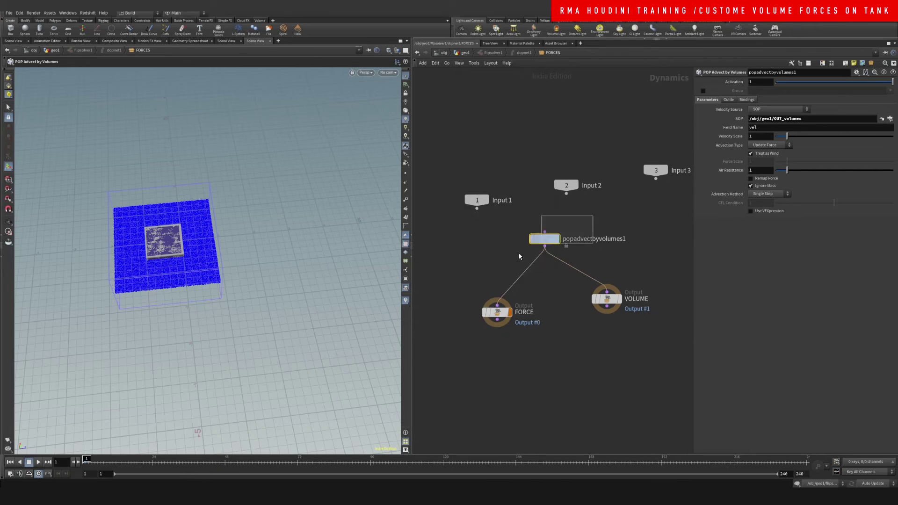
- Set Advection Type to Update Velocity, Blend 0.5, Velocity Scale 2, and play the simulation
left_click(763, 149)
left_click(774, 161)
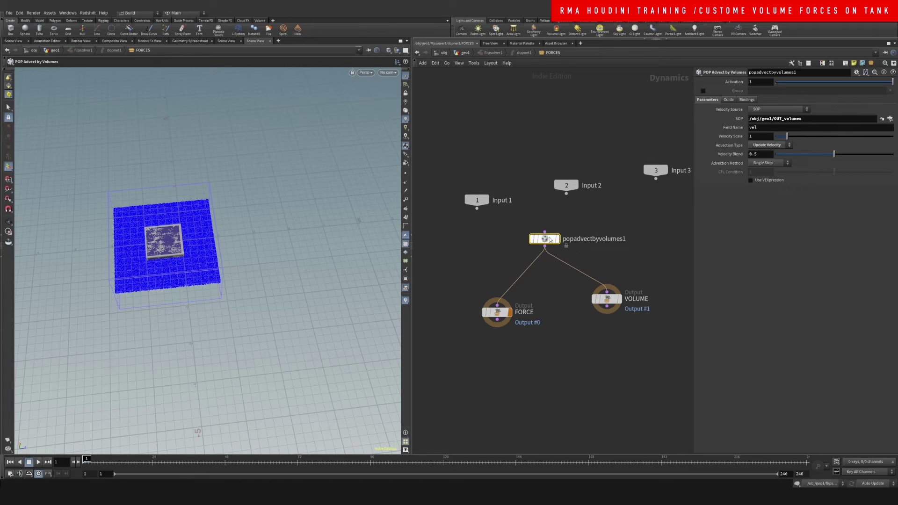
left_click(760, 154)
double_click(601, 239)
key("Return")
left_click(40, 463)
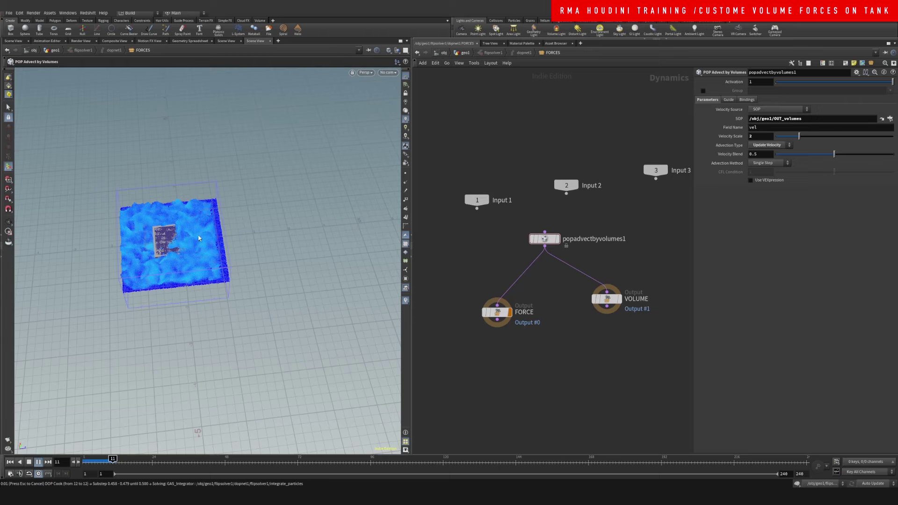
mouse_move(108, 465)
left_mouse_down()
mouse_move(95, 464)
mouse_move(107, 463)
left_mouse_up()
left_click_drag(198, 260, 186, 213, "alt")
right_click_drag(215, 225, 287, 204, "alt")
mouse_move(188, 262)
left_mouse_down("alt")
mouse_move(176, 301)
mouse_move(201, 252)
left_mouse_up("alt")
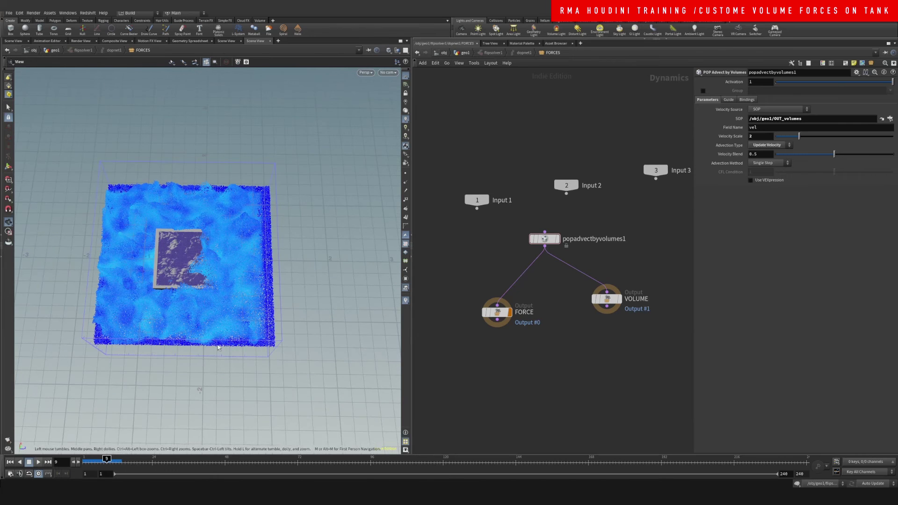
left_click(86, 462)
left_click_drag(86, 463, 127, 468)
left_click(84, 462)
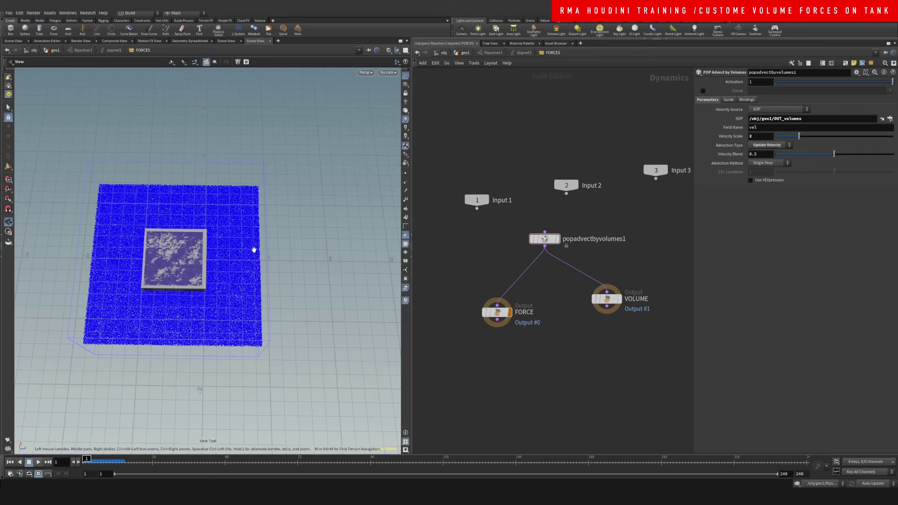
left_click(40, 462)
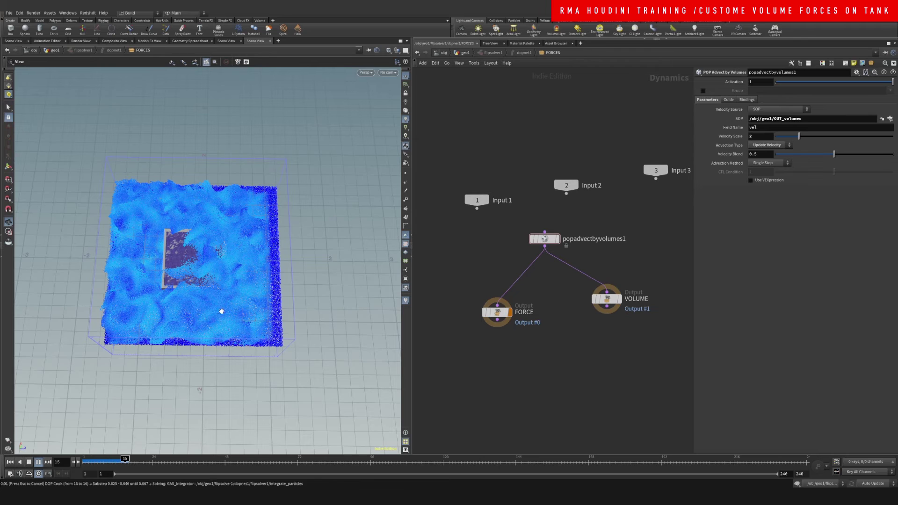
left_click_drag(123, 461, 84, 461)
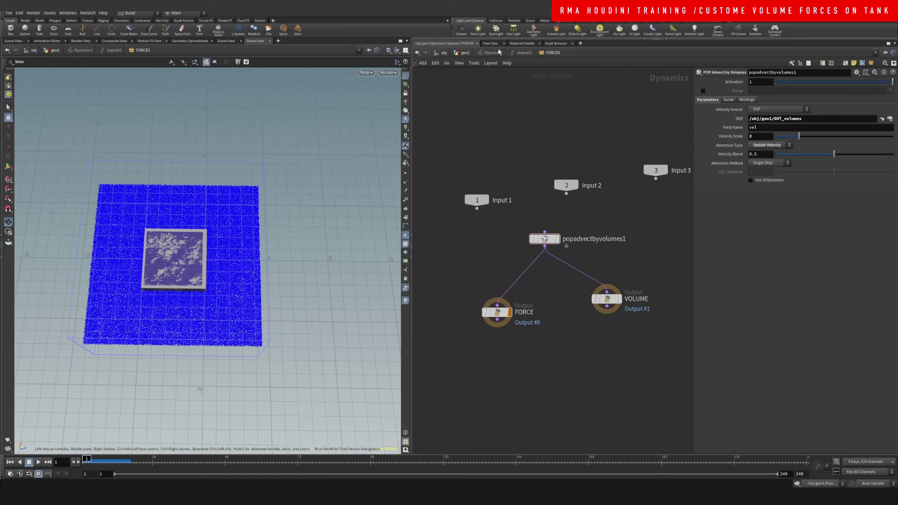
- Give transform3's box Scale Y 2 and Translate Y 1.09495
left_click(466, 52)
middle_click_drag(639, 162, 580, 257)
left_click(580, 255)
left_click_drag(228, 278, 262, 218)
left_click(562, 251)
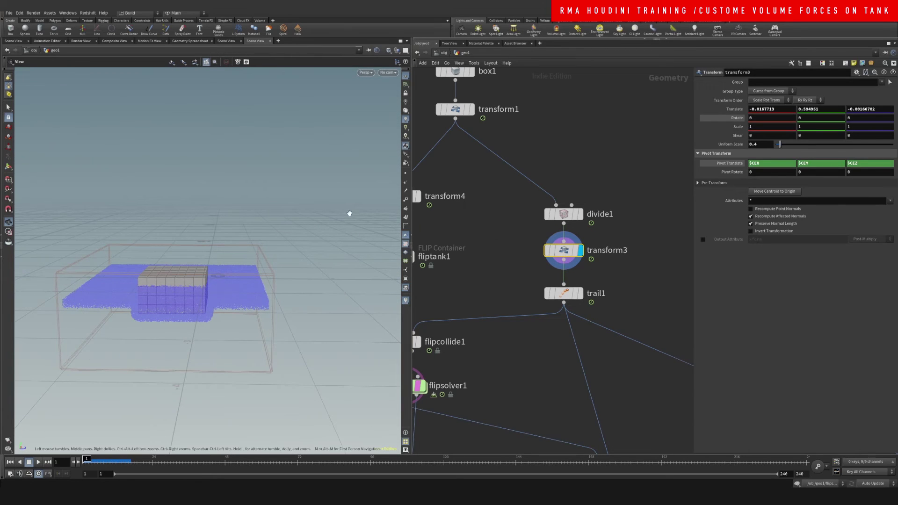
middle_click_drag(805, 126, 828, 130)
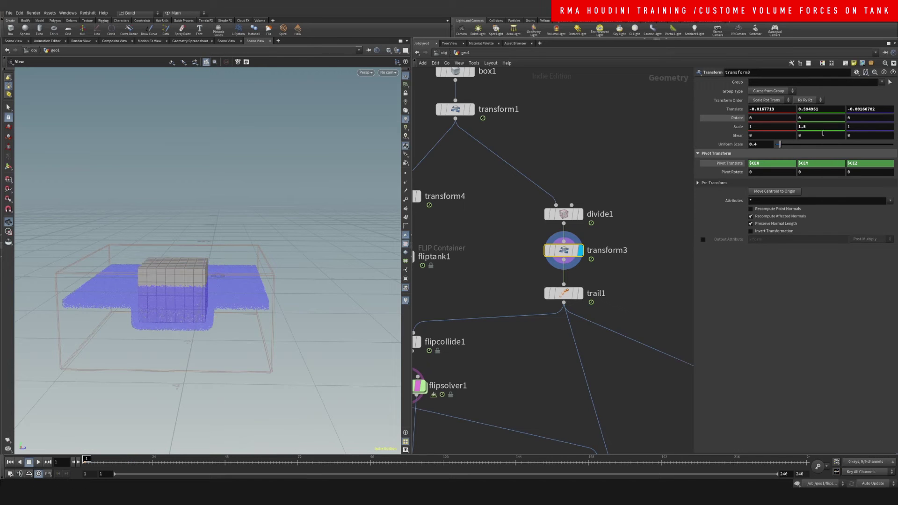
left_click_drag(821, 129, 774, 132)
type("2")
key("Return")
middle_click_drag(804, 113, 823, 111)
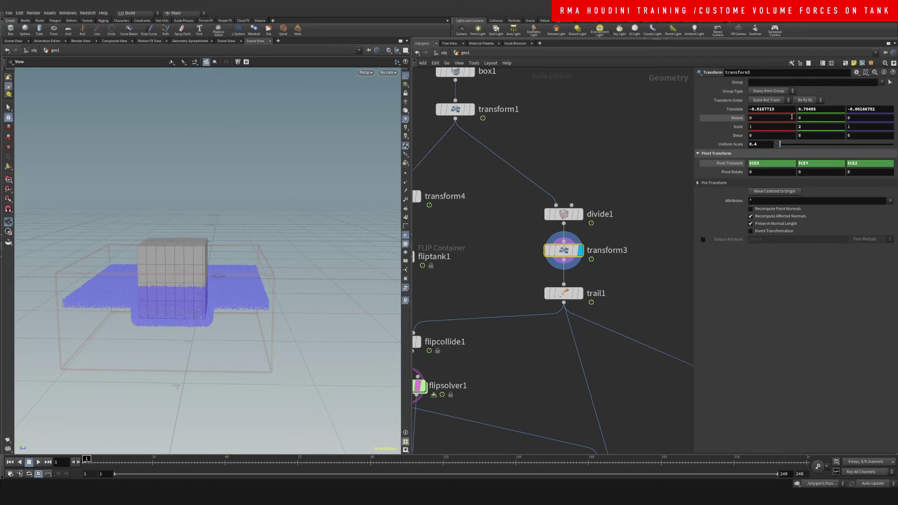
- Display volumetrail1's velocity streamlines and inspect them flowing around the box
middle_click_drag(587, 140, 527, 88)
scroll(558, 228, "down", 4)
middle_click_drag(688, 253, 651, 216)
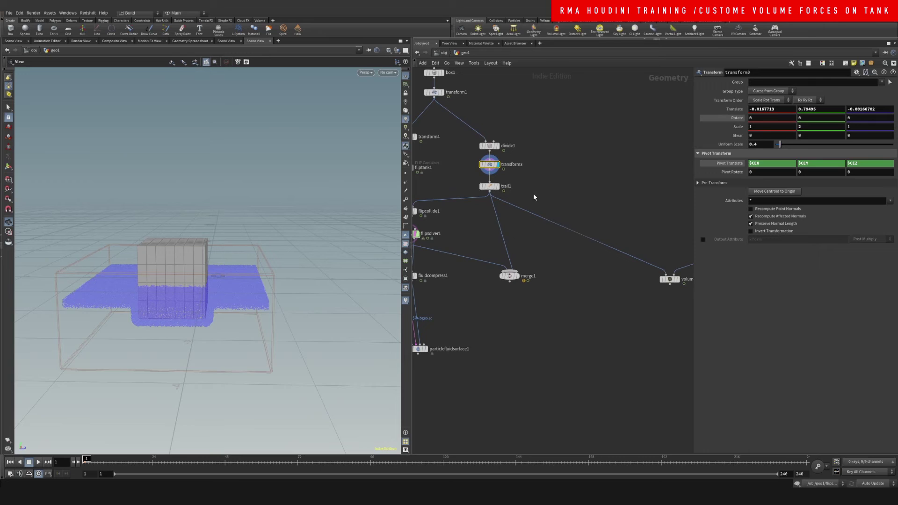
left_click(496, 186)
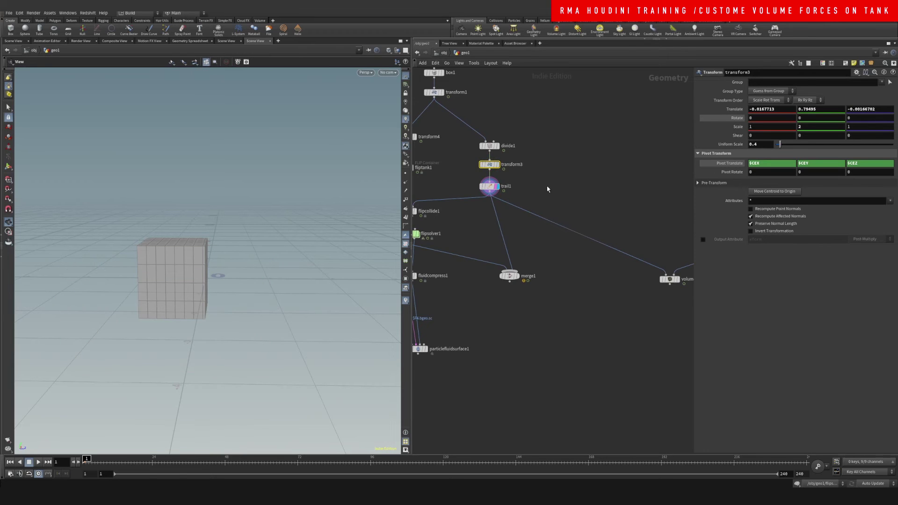
middle_click_drag(610, 181, 446, 158)
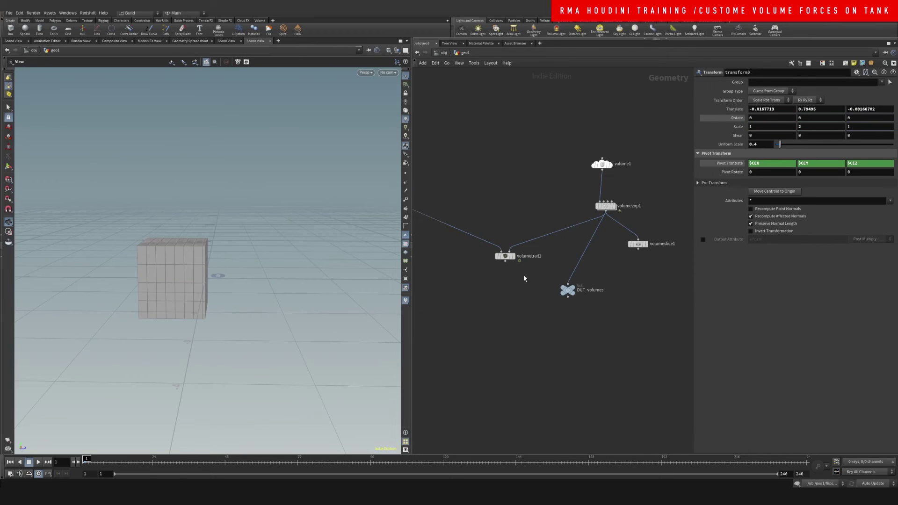
left_click(512, 256)
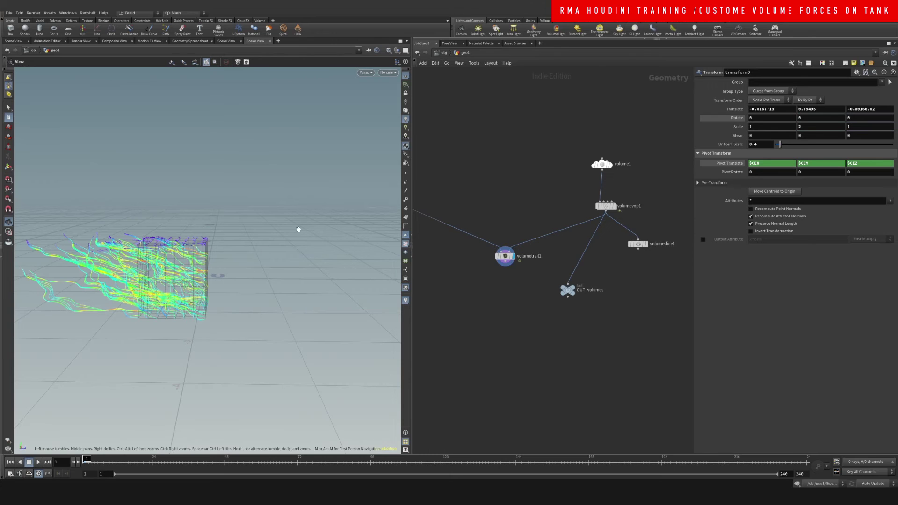
scroll(299, 229, "down", 8)
left_click_drag(299, 229, 198, 295)
scroll(312, 225, "up", 3)
left_click_drag(313, 225, 290, 217)
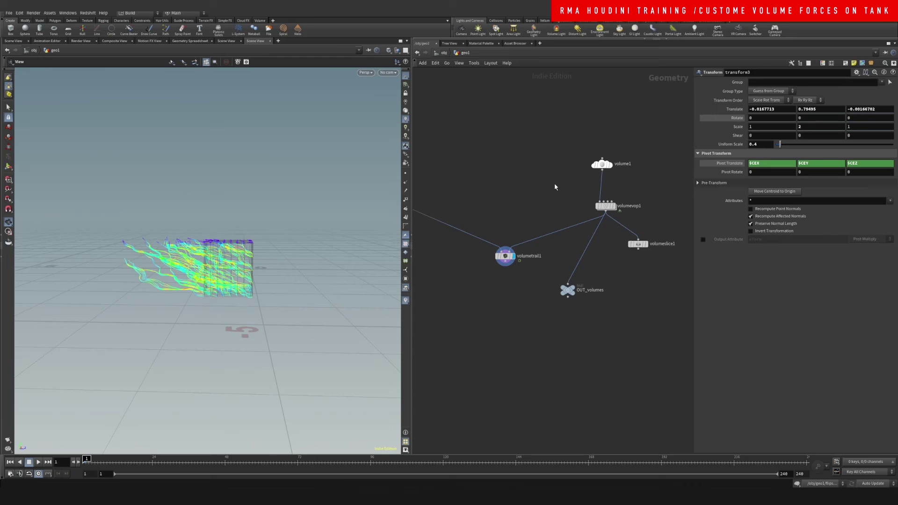
middle_click_drag(513, 180, 696, 166)
middle_click_drag(563, 254, 607, 259)
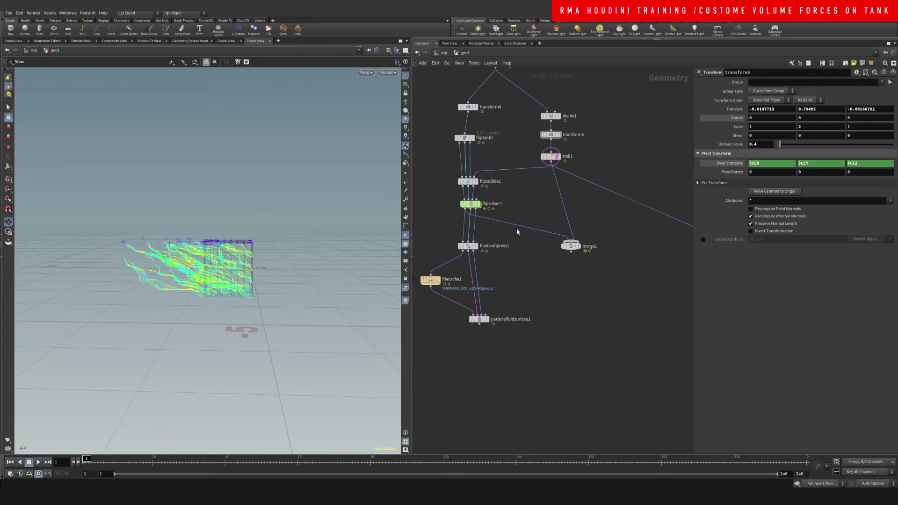
- Display merge1 to show the FLIP tank with the taller box
scroll(522, 209, "up", 1)
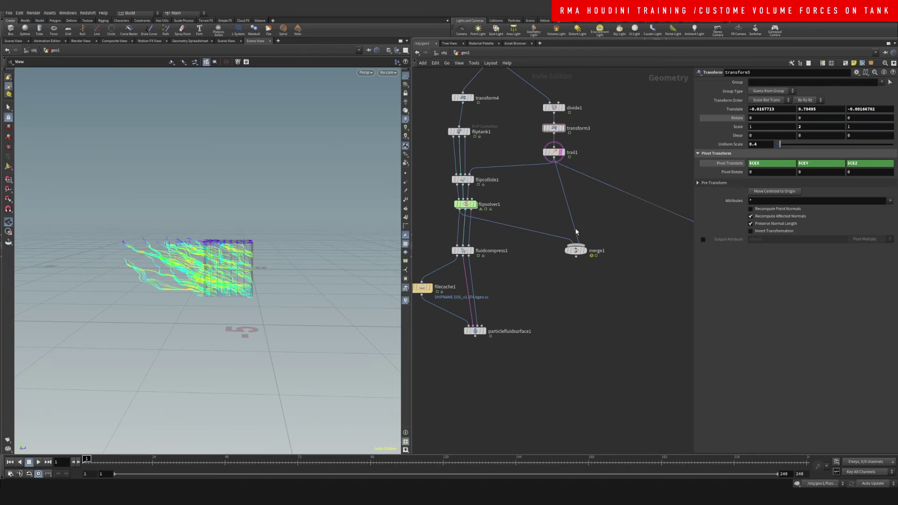
left_click(583, 250)
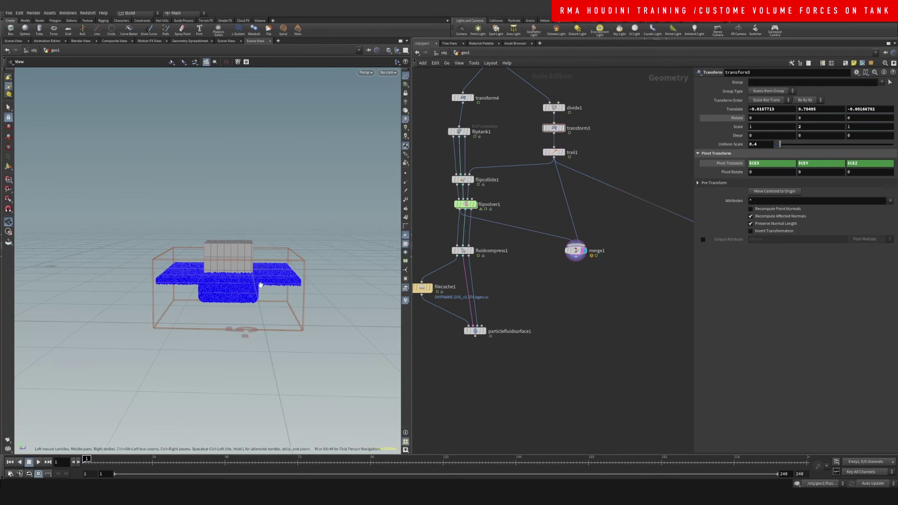
left_click_drag(261, 255, 250, 283)
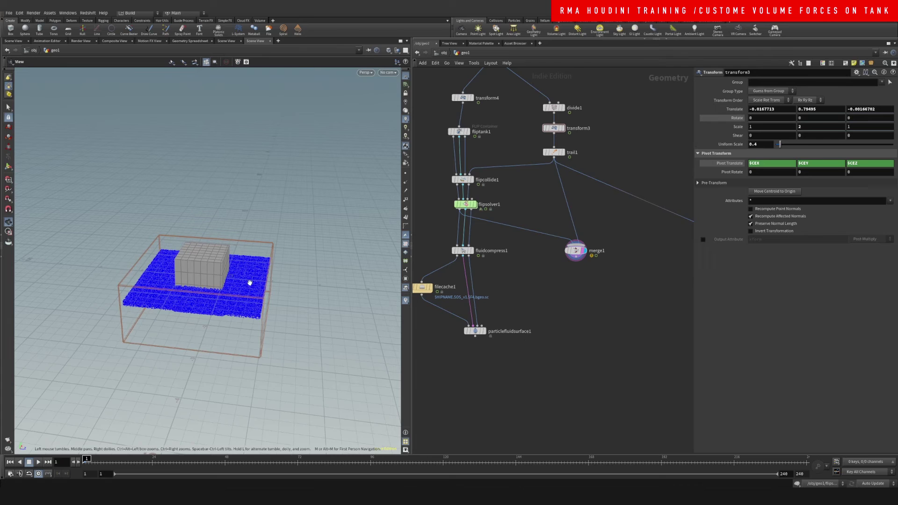
left_click_drag(200, 269, 246, 258)
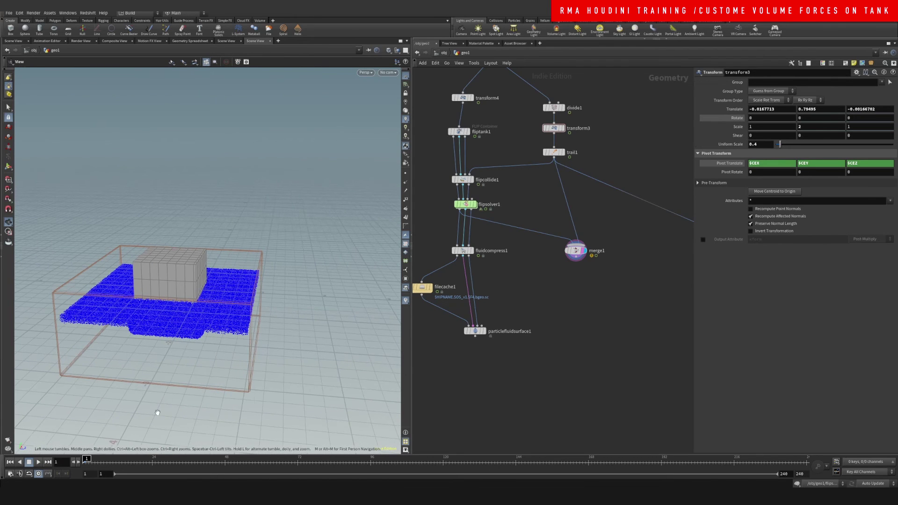
- Play the simulation, then scrub between frames 34 and 25 to inspect the churning fluid
left_click(38, 462)
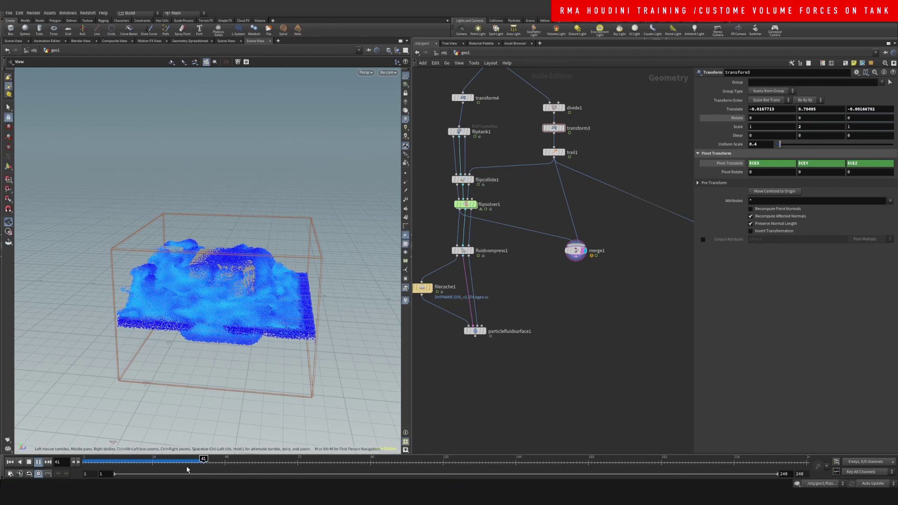
left_click(157, 461)
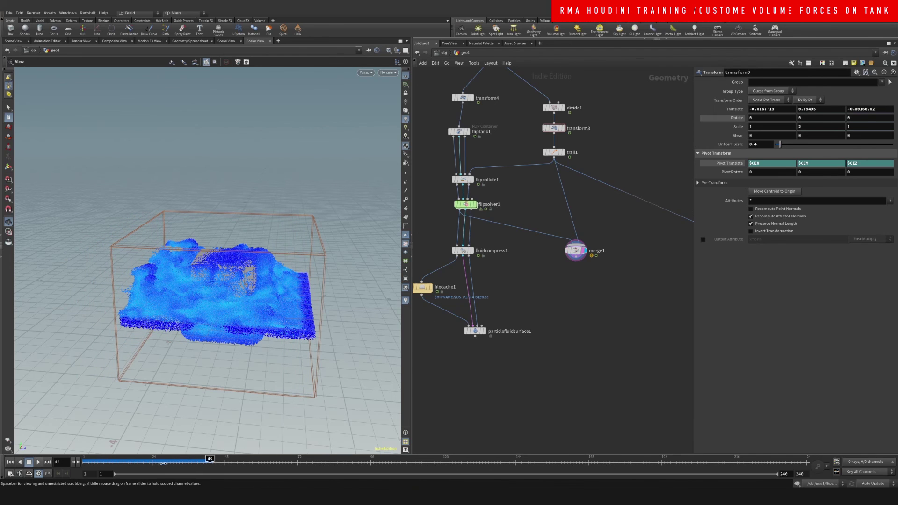
left_click(182, 461)
mouse_move(183, 463)
left_mouse_down()
mouse_move(107, 462)
mouse_move(167, 461)
left_mouse_up()
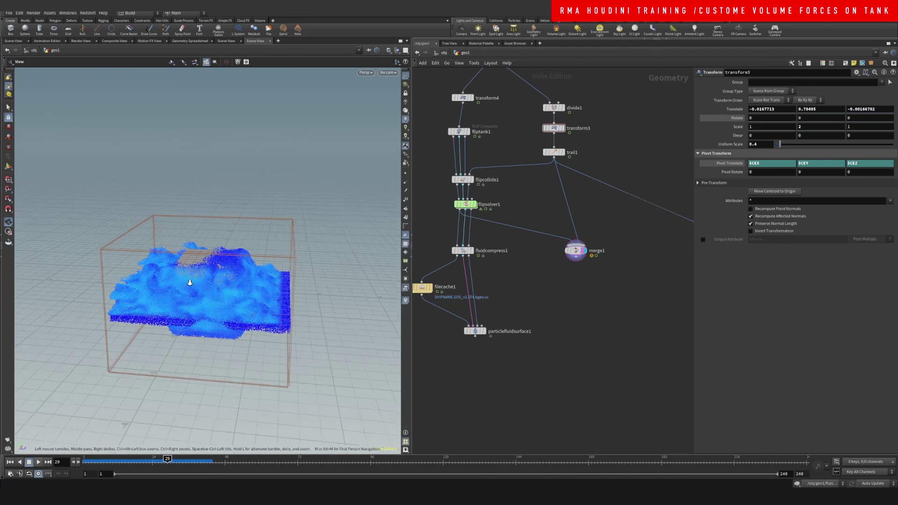
scroll(187, 280, "down", 5)
- Dive into flipsolver1's dopnet1/FORCES network to show popadvectbyvolumes1
left_click_drag(204, 281, 198, 338)
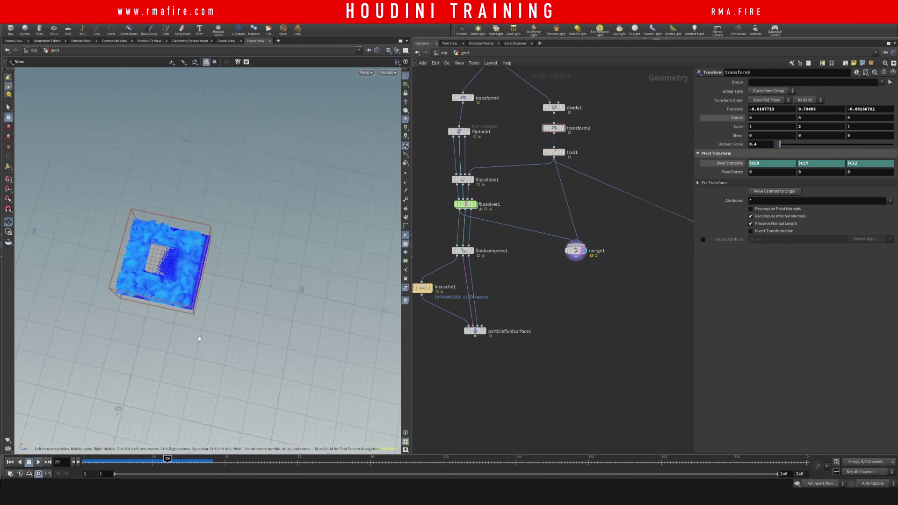
scroll(184, 222, "up", 6)
left_click_drag(205, 252, 229, 250)
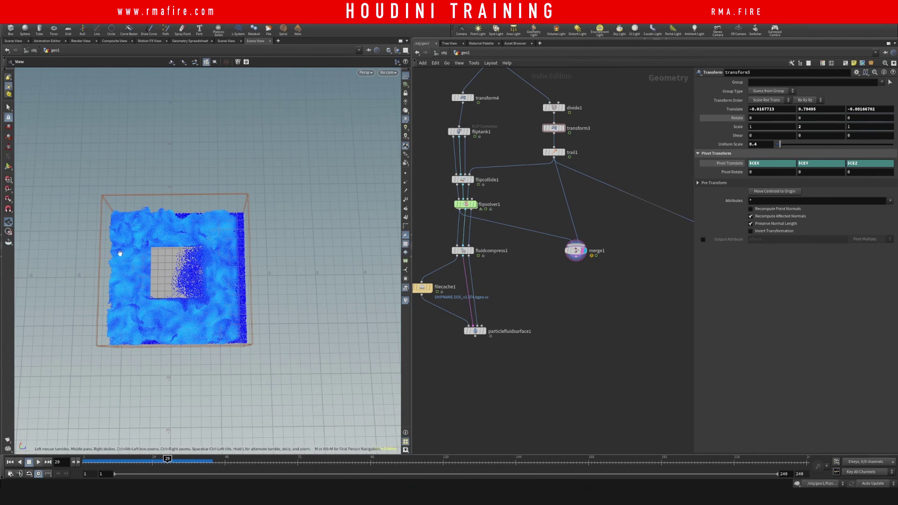
left_click_drag(214, 301, 209, 215)
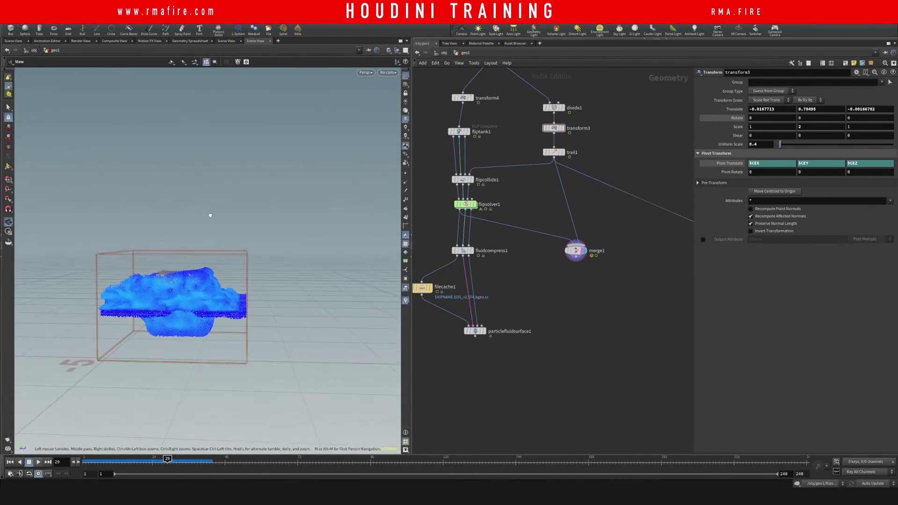
left_click(465, 204)
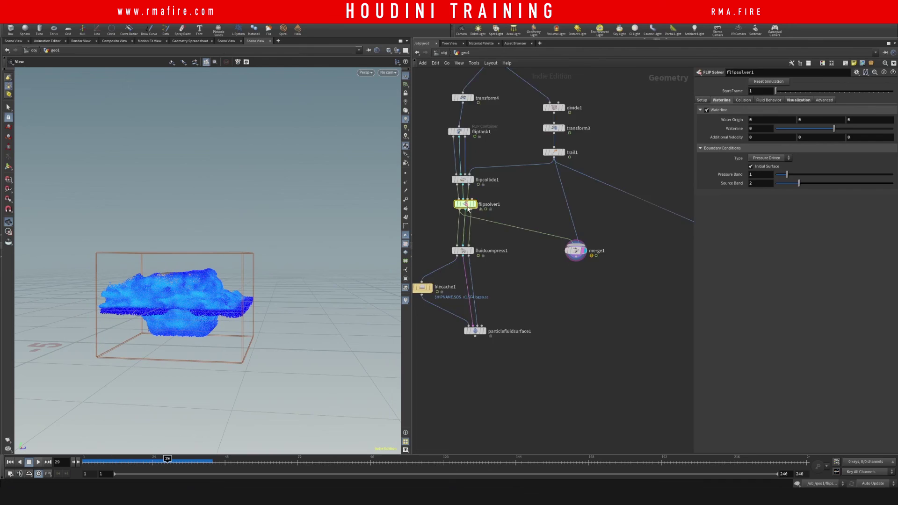
double_click(465, 204)
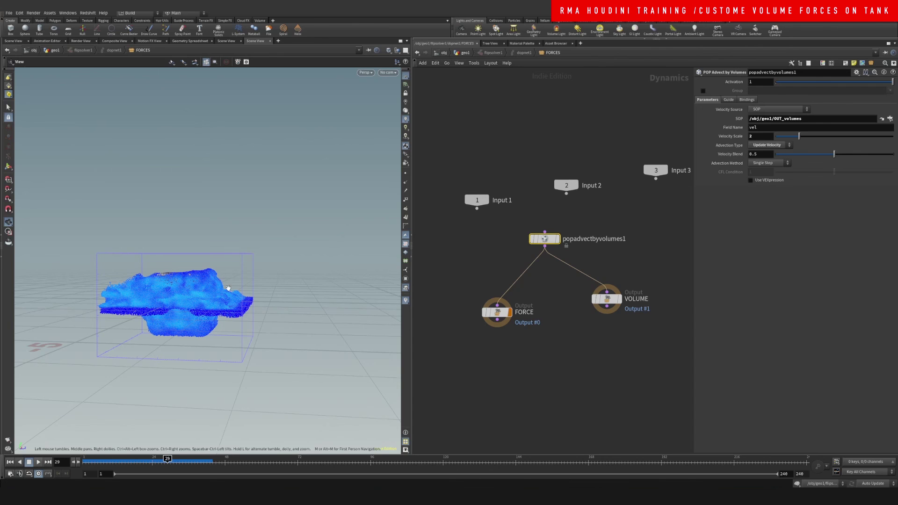
left_click_drag(204, 285, 206, 388)
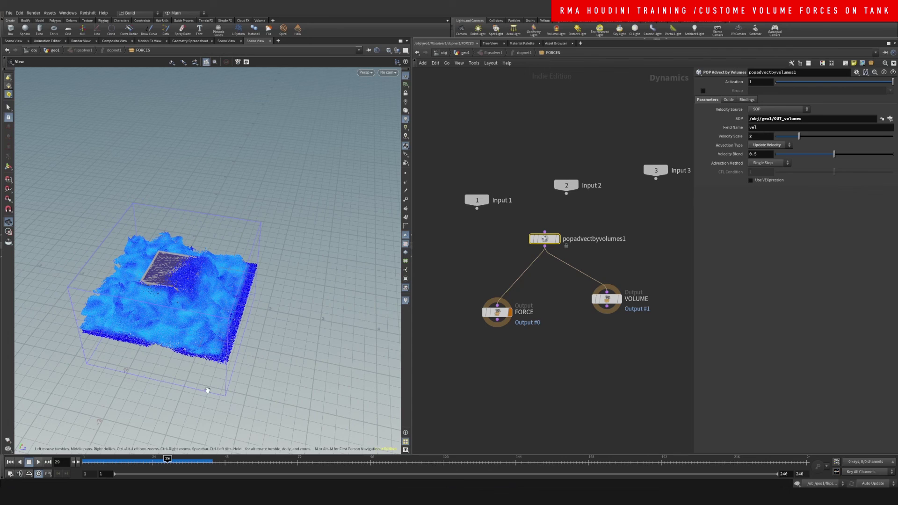